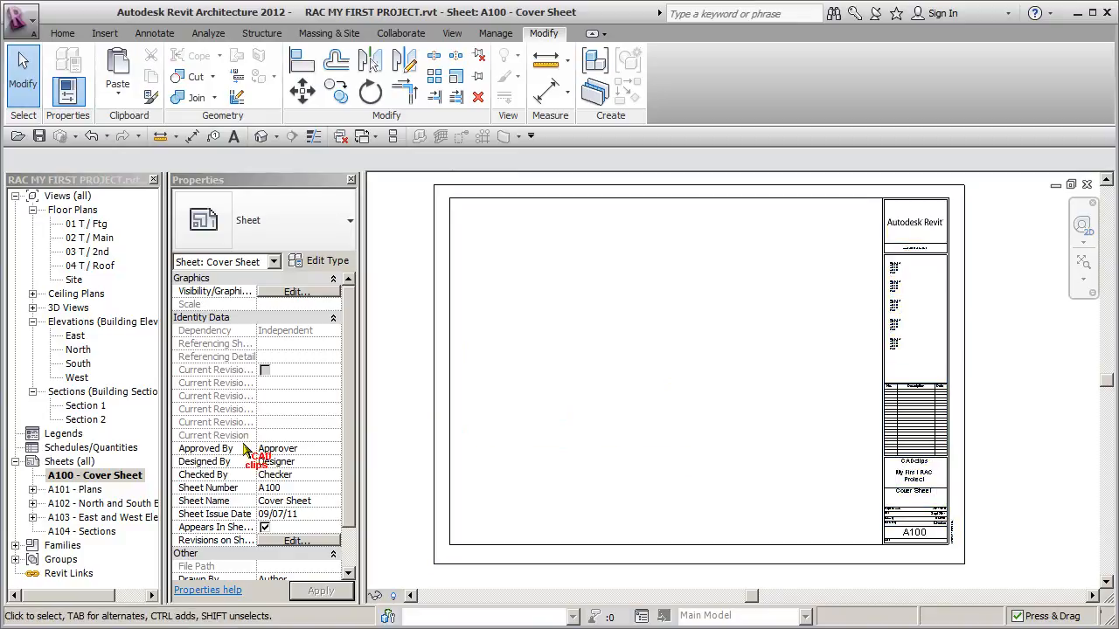
Open the A101 - Plans sheet and then the Site floor plan view.
double_click(98, 492)
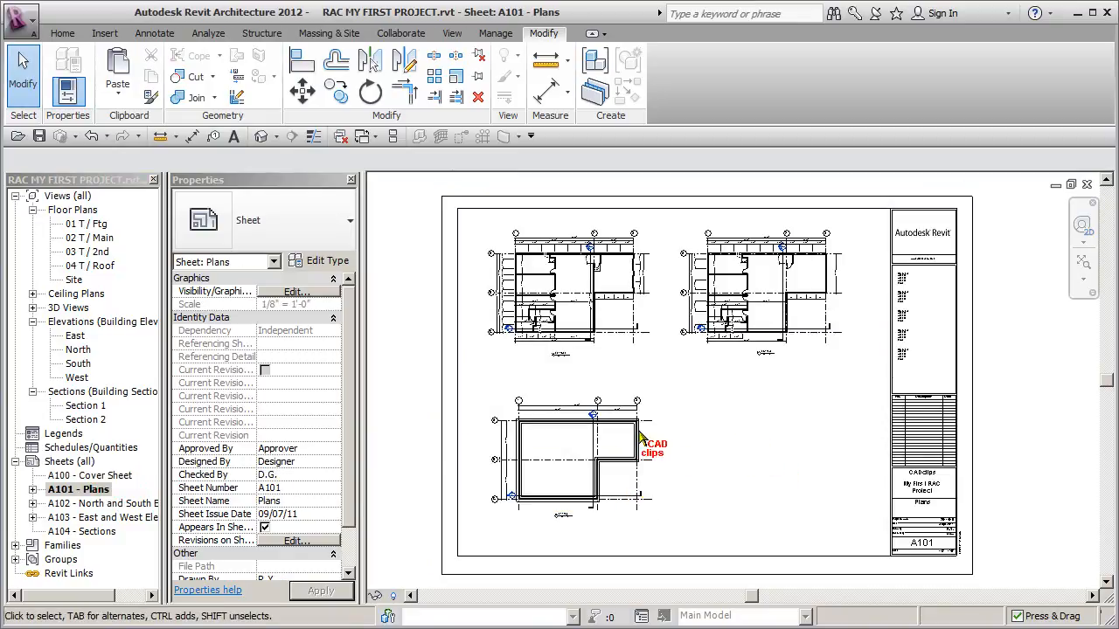
double_click(74, 280)
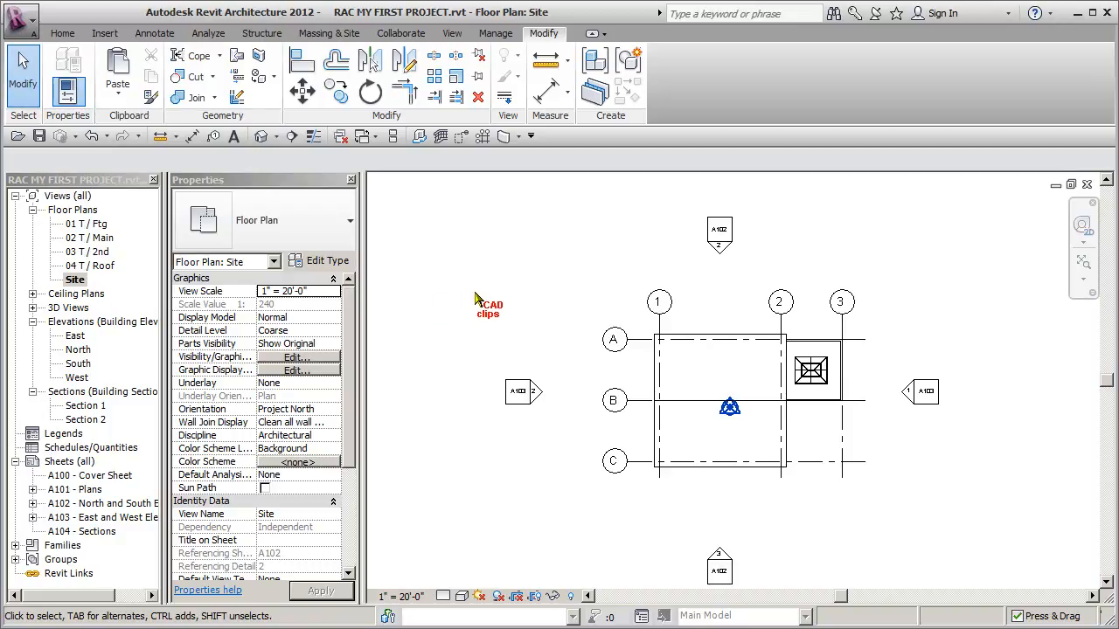
middle_drag(497, 307, 494, 282)
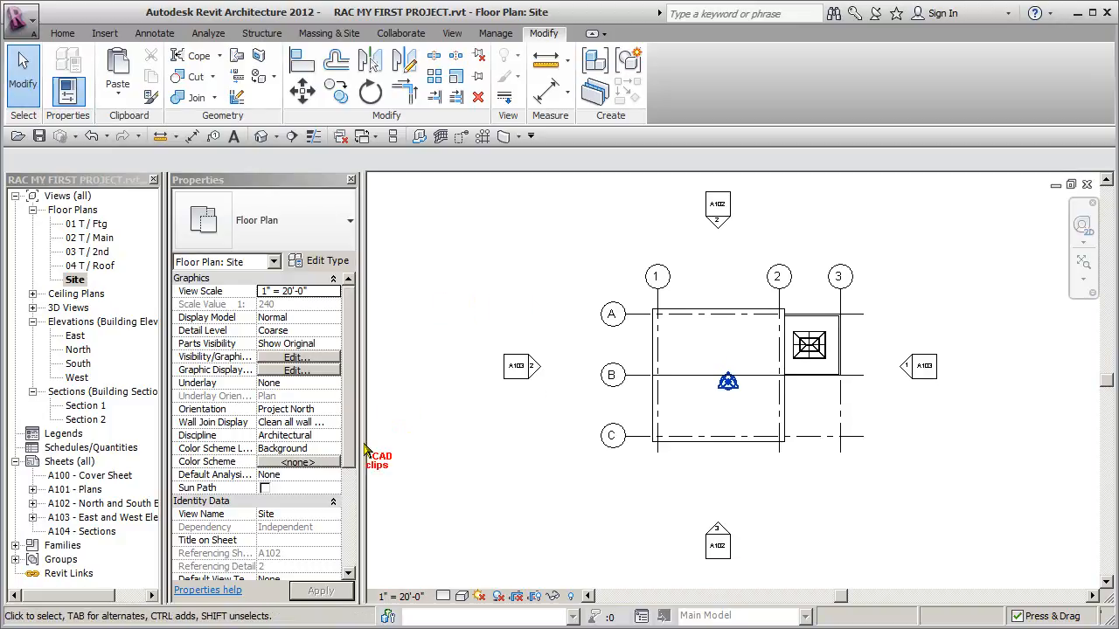
Inspect the Site view's View Range settings, checking the top and cut plane offsets.
drag(347, 415, 354, 542)
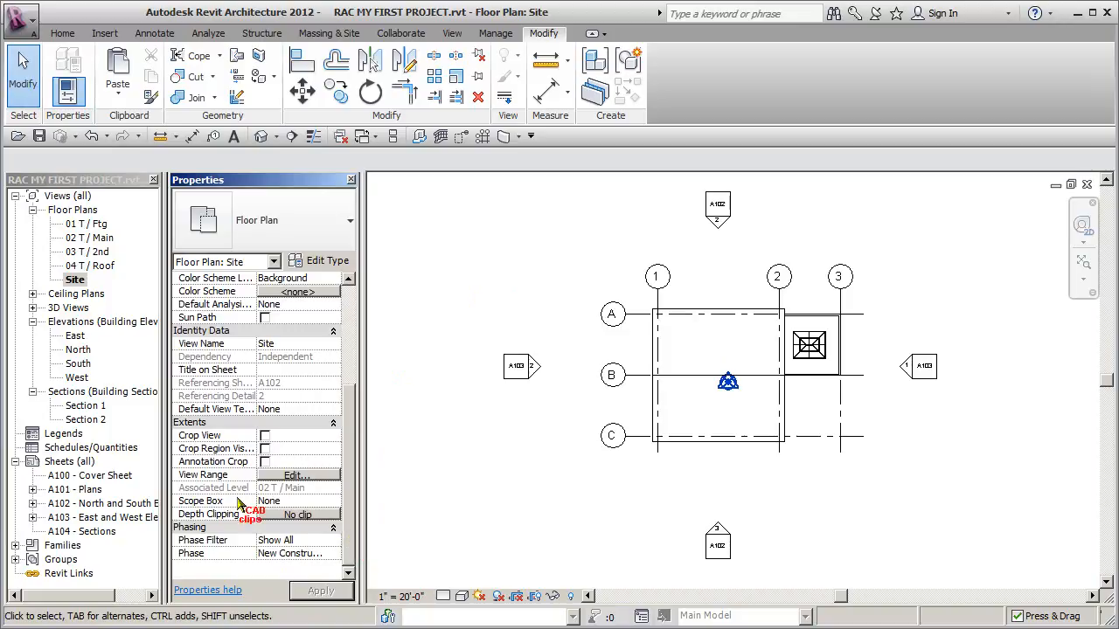
click(297, 476)
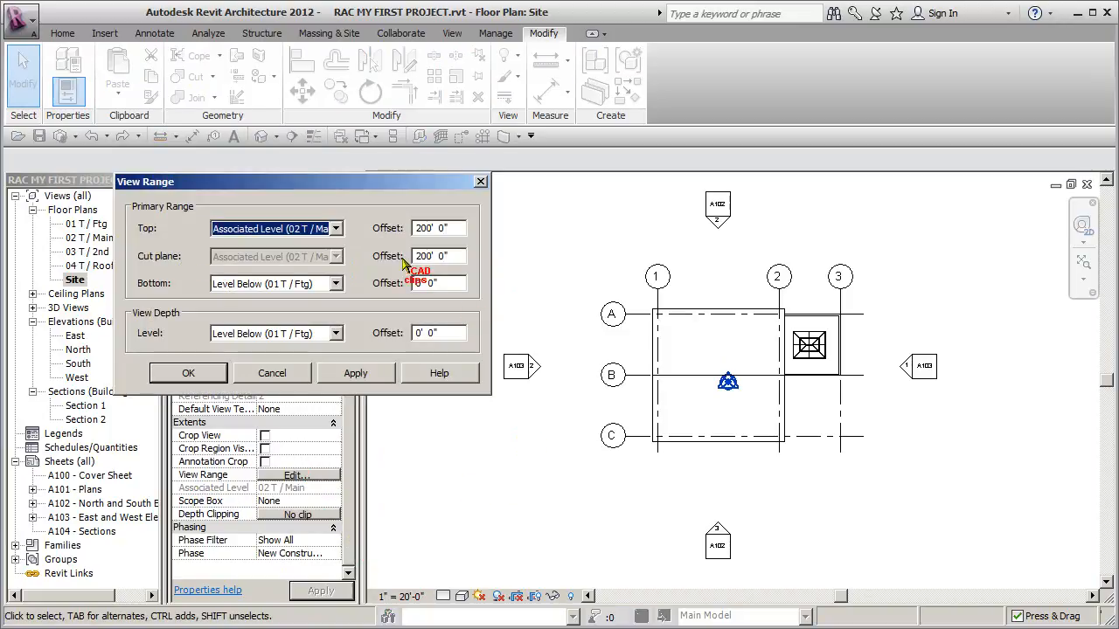
click(458, 256)
click(458, 228)
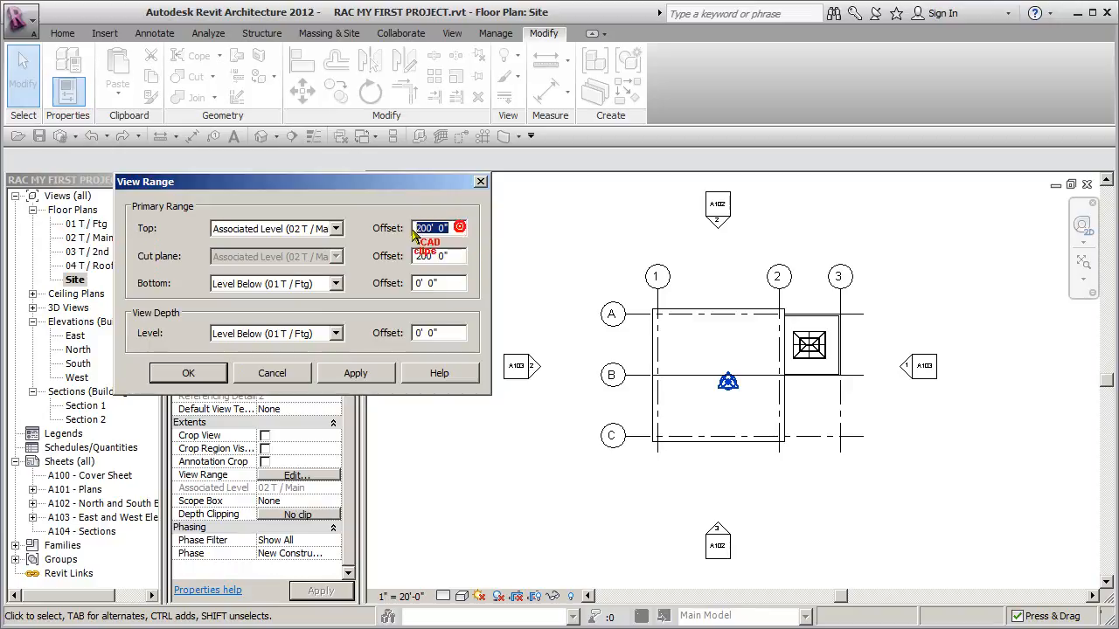
click(454, 256)
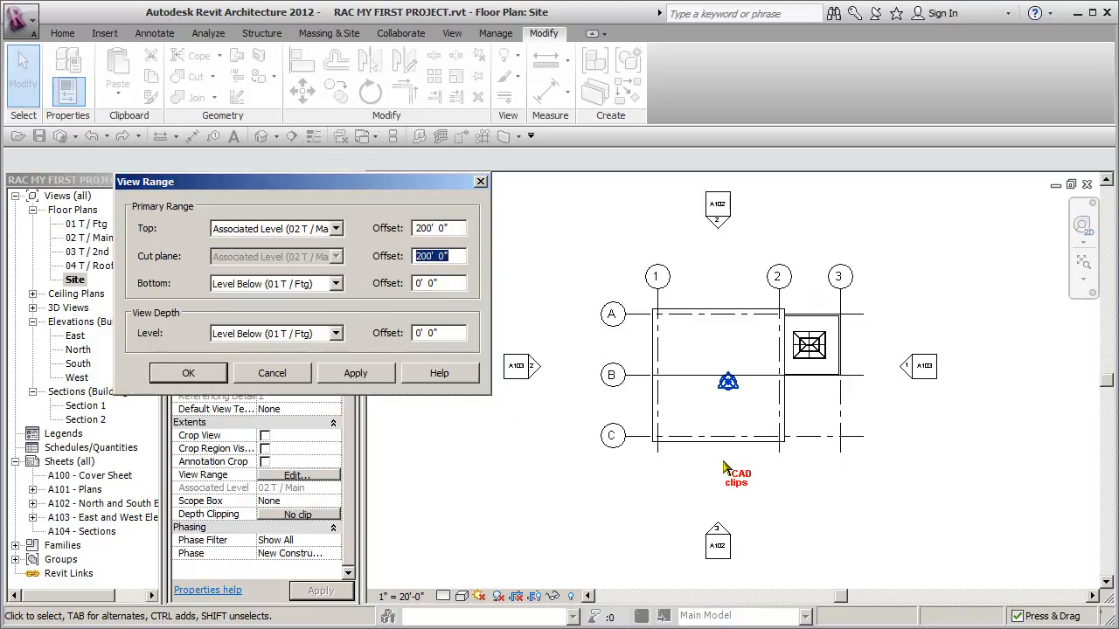
click(190, 373)
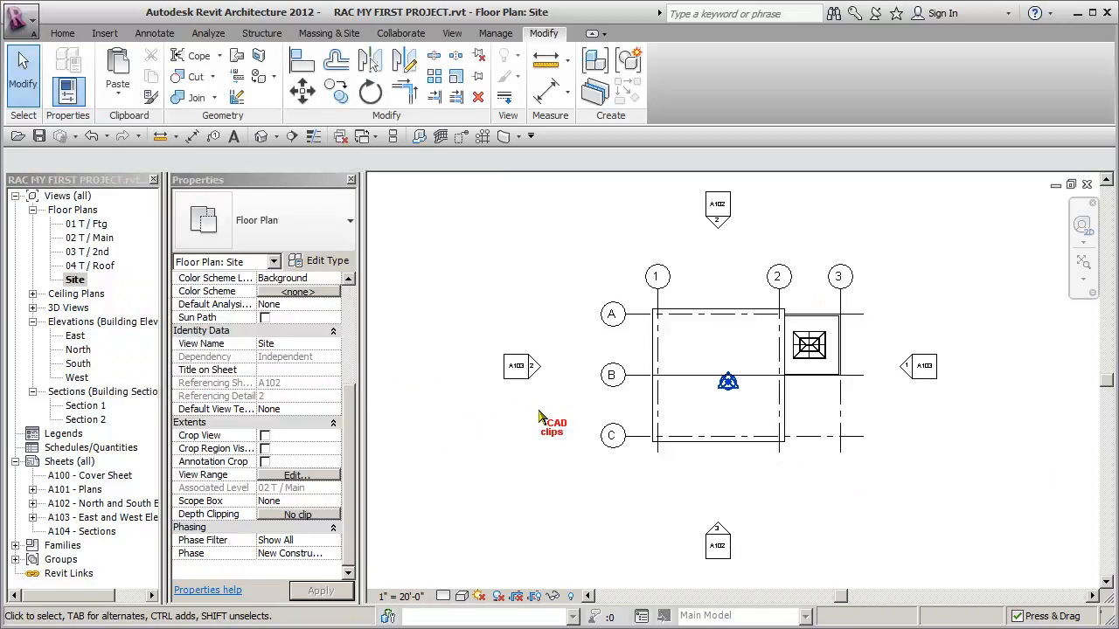
Hide the whole grid category in the Site plan.
scroll(541, 418, down, 2)
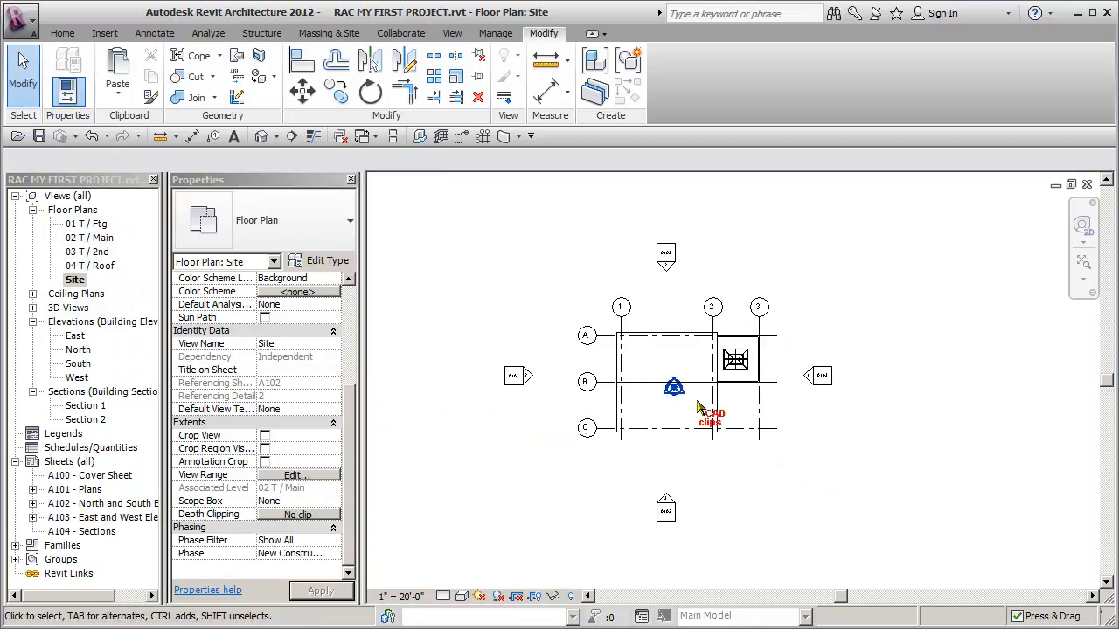
scroll(773, 377, up, 1)
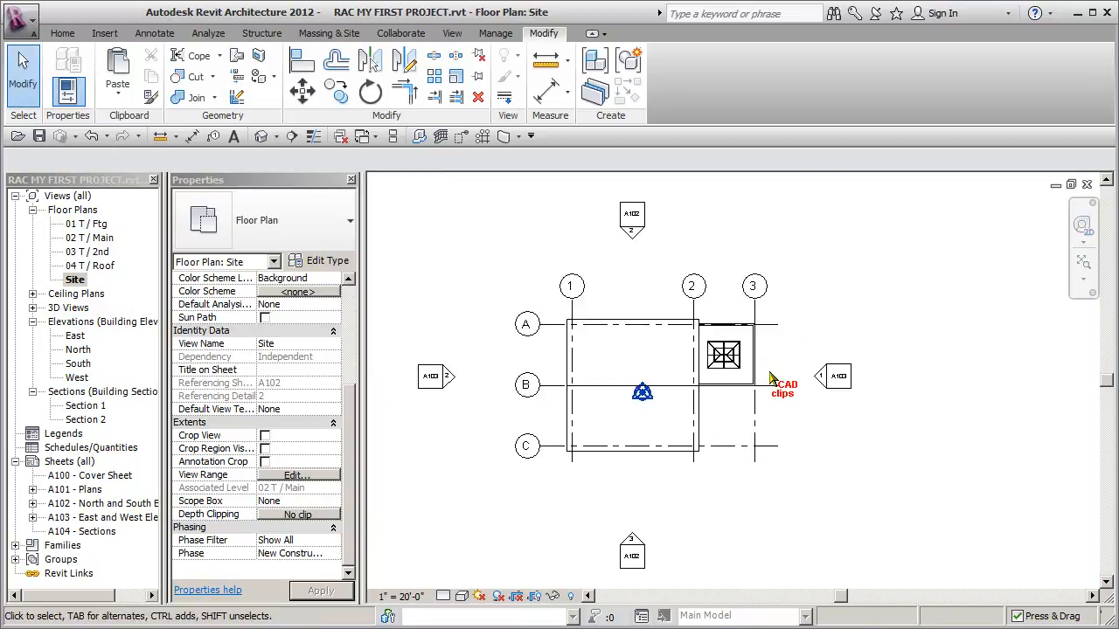
click(755, 304)
click(507, 56)
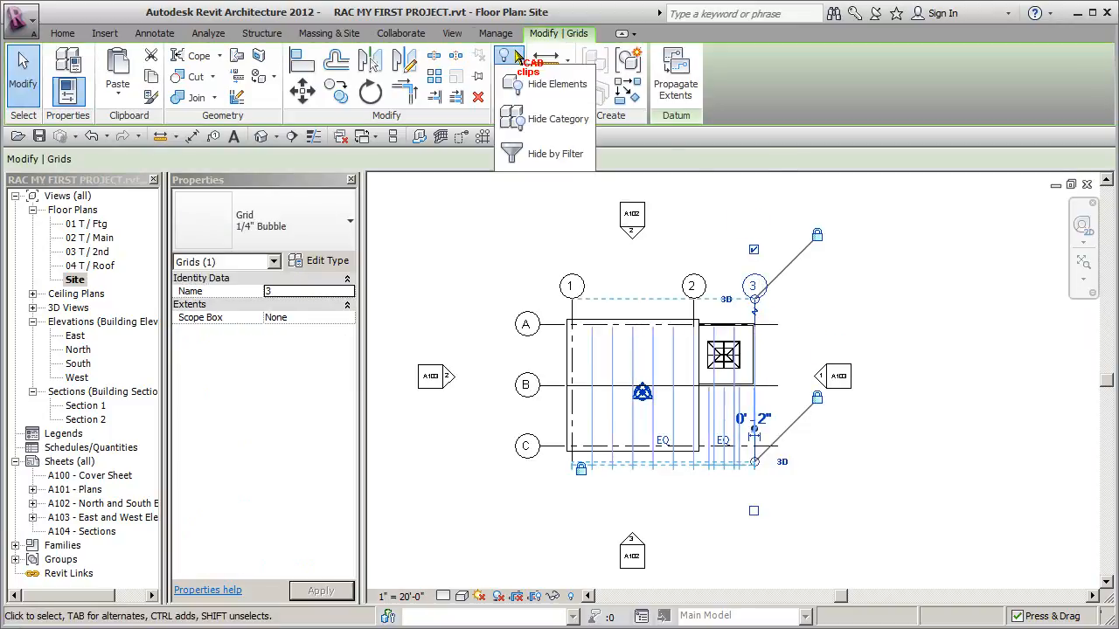
click(551, 123)
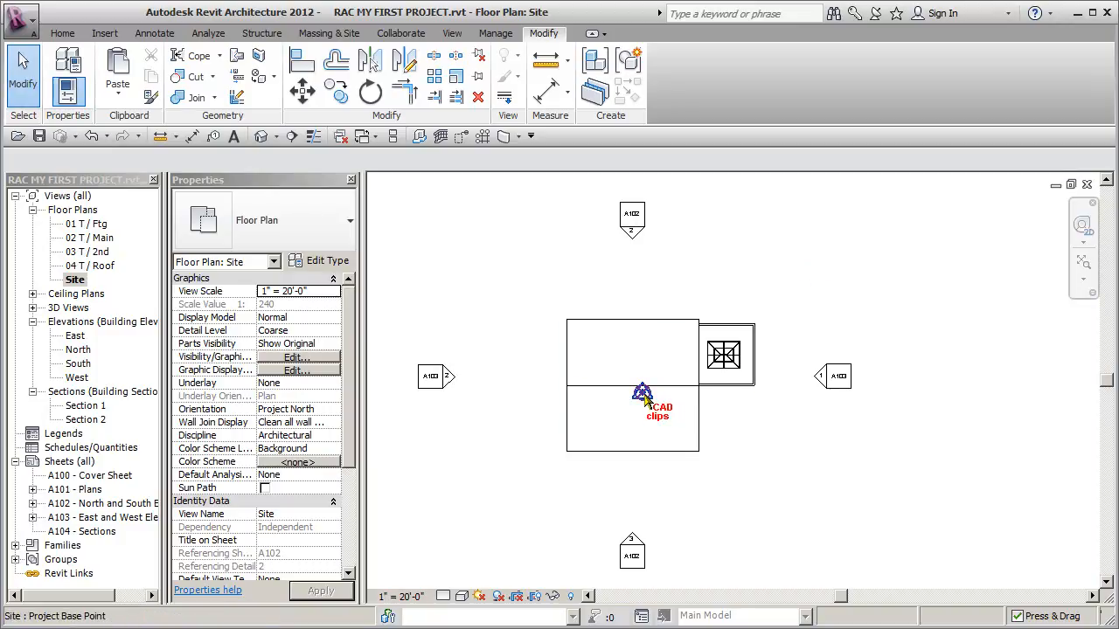
Hide the project base point category and the survey point category in the Site plan.
click(643, 394)
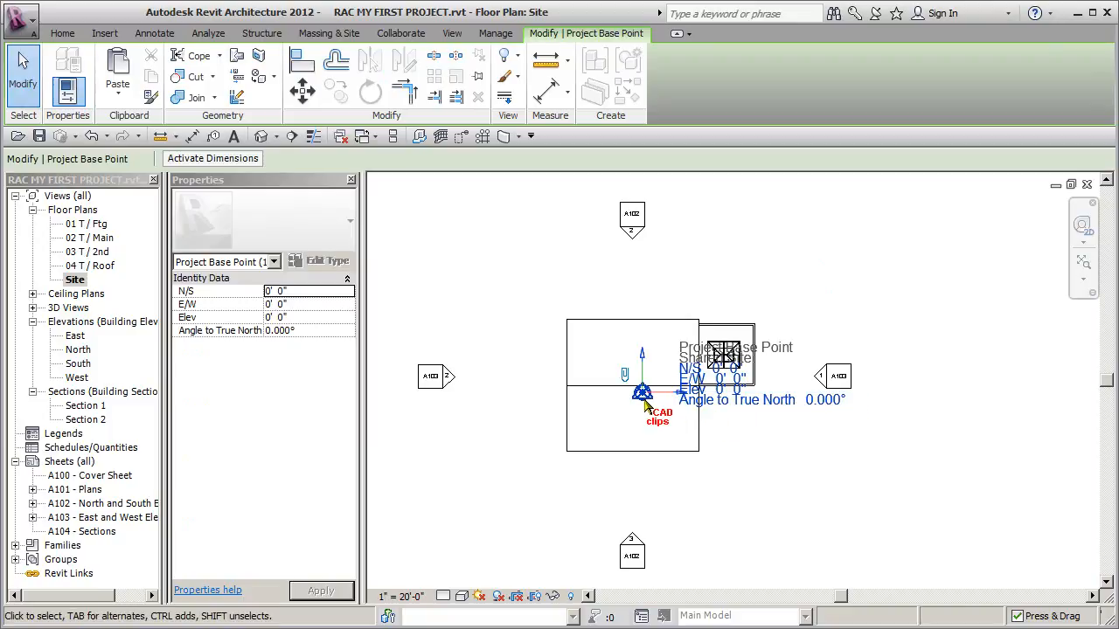
click(507, 56)
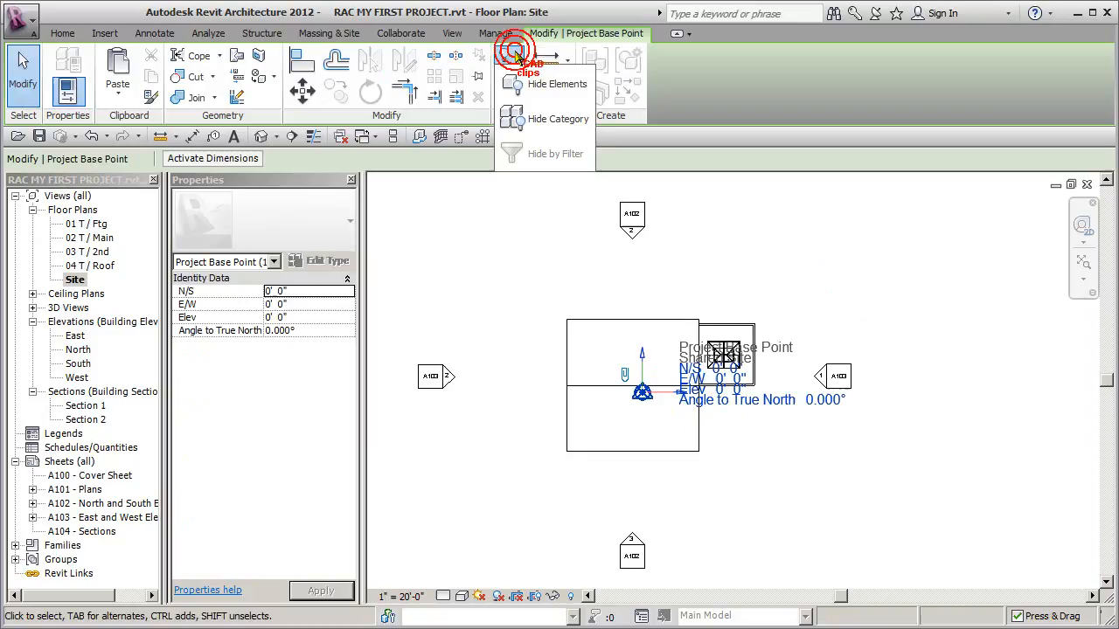
click(584, 114)
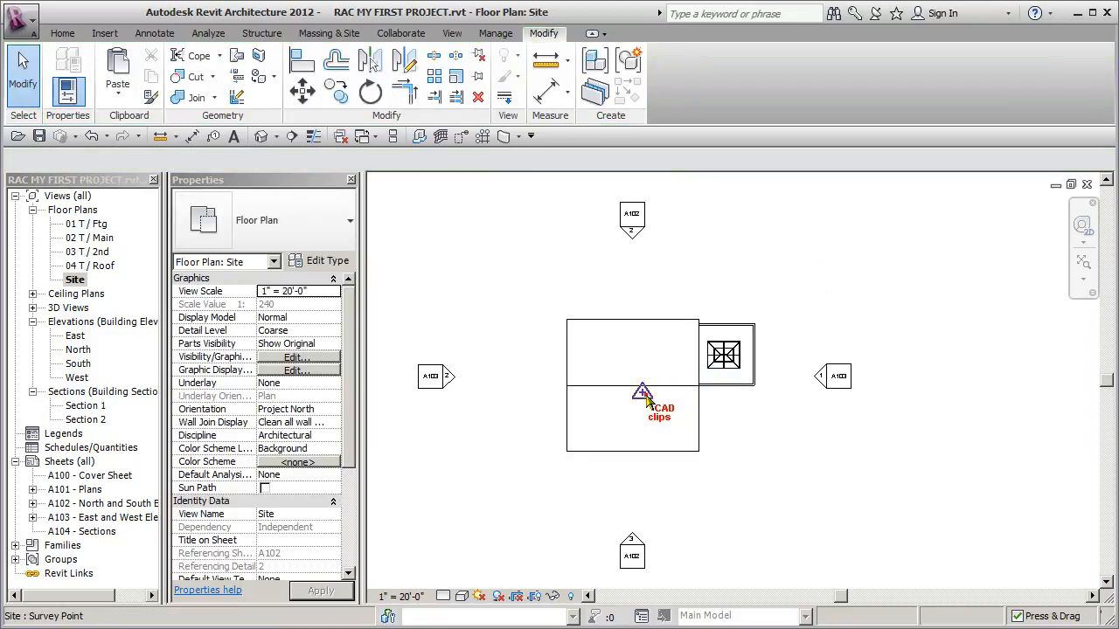
click(645, 395)
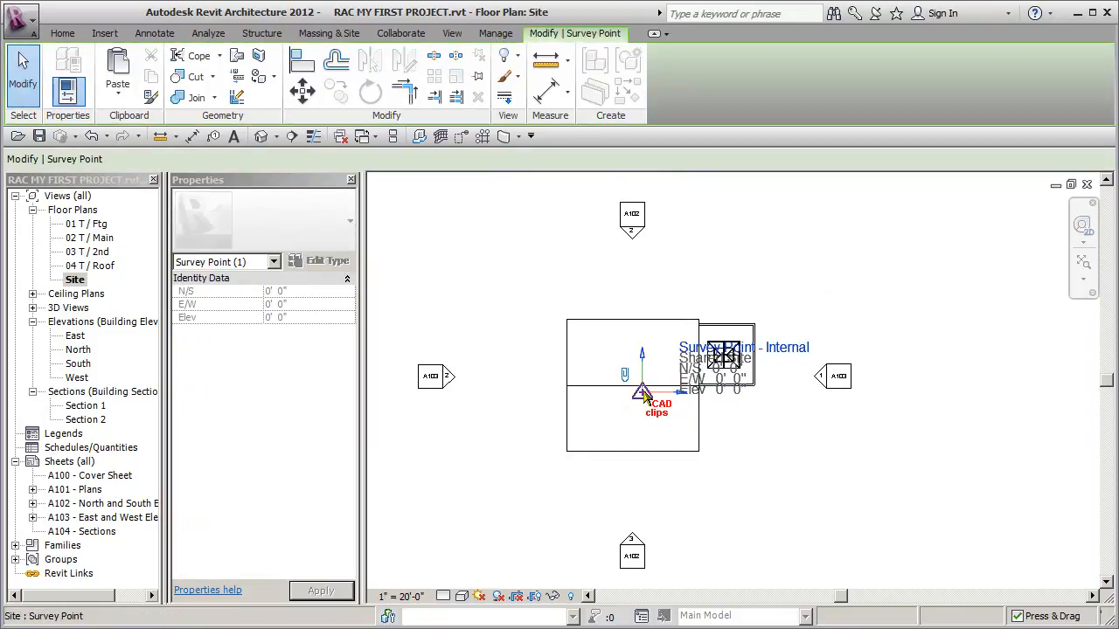
click(511, 56)
click(537, 119)
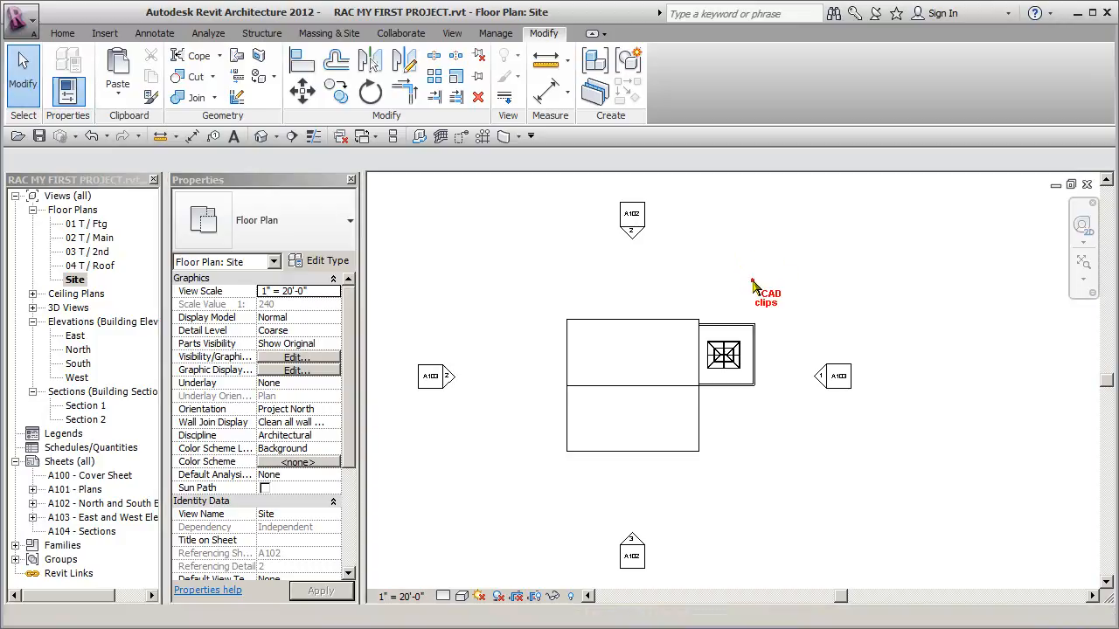
Show the crop region of the Site plan.
scroll(753, 284, down, 1)
scroll(754, 284, down, 1)
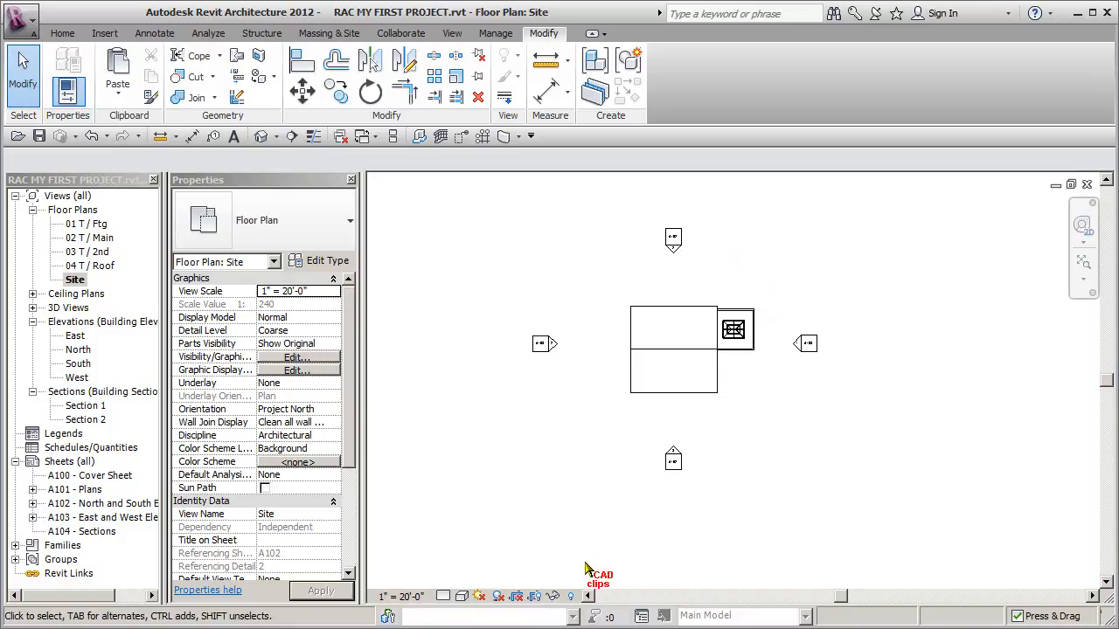
click(534, 596)
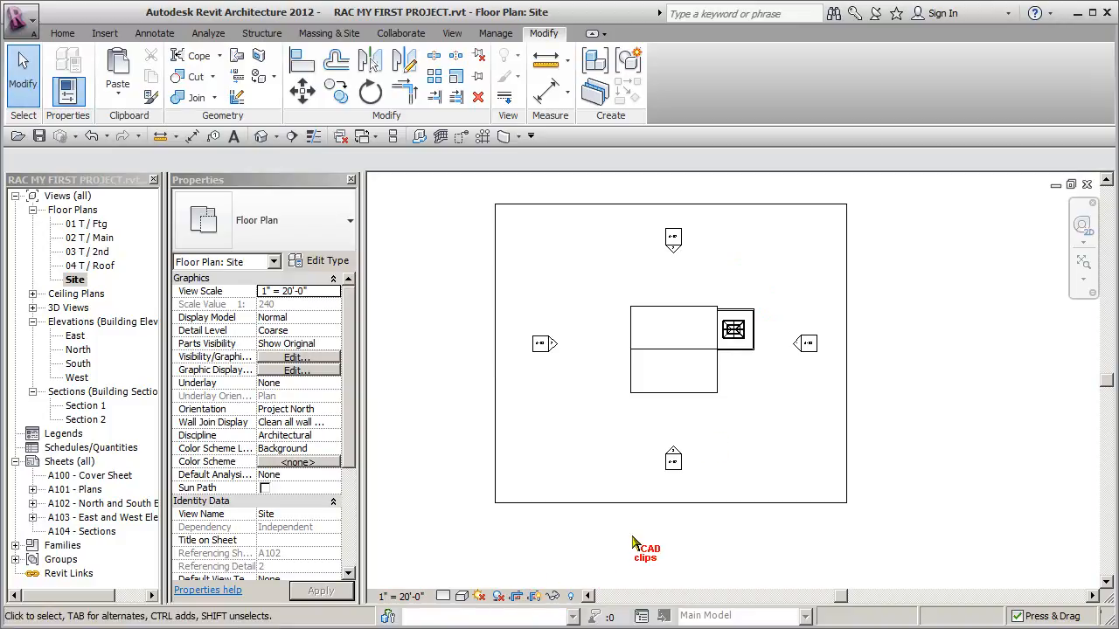
Stretch all four sides of the crop region outward to leave more space around the elevation markers.
scroll(841, 363, down, 1)
click(844, 356)
drag(850, 358, 867, 359)
drag(710, 247, 722, 221)
drag(578, 350, 566, 360)
drag(719, 473, 718, 508)
click(937, 466)
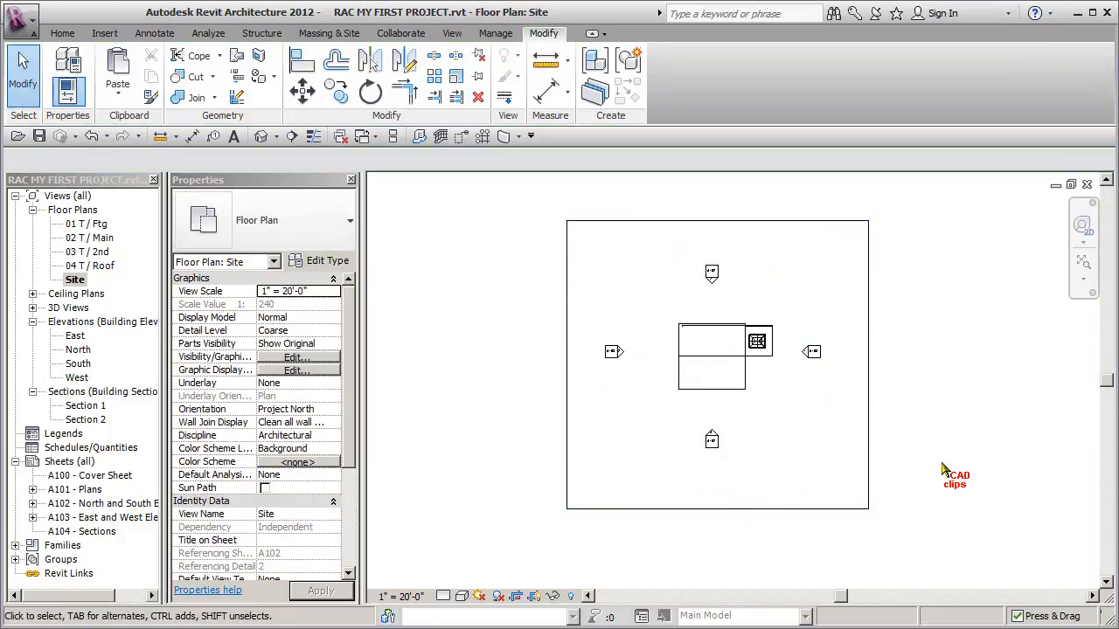
Start a toposurface and place four outer corner points at absolute elevation -5' 0" just inside the crop region.
click(341, 35)
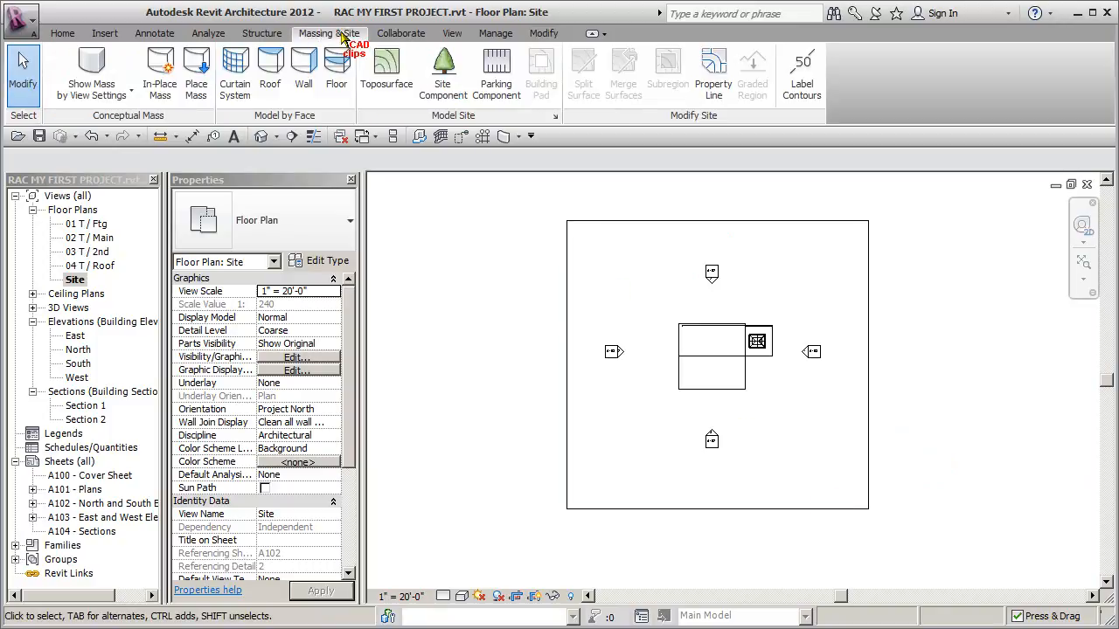
click(385, 70)
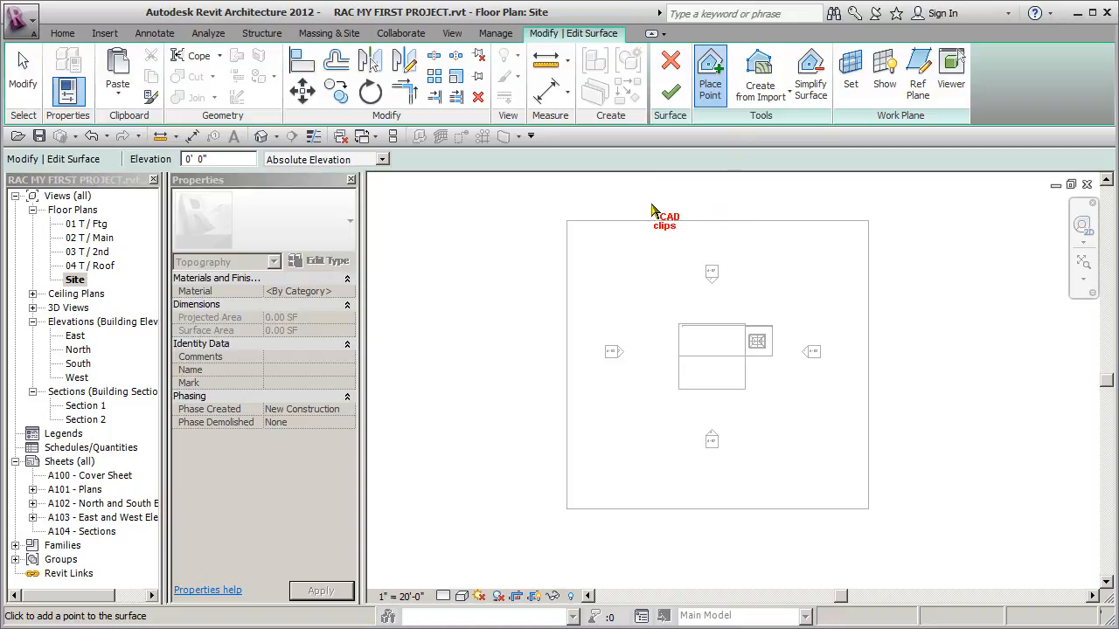
click(231, 158)
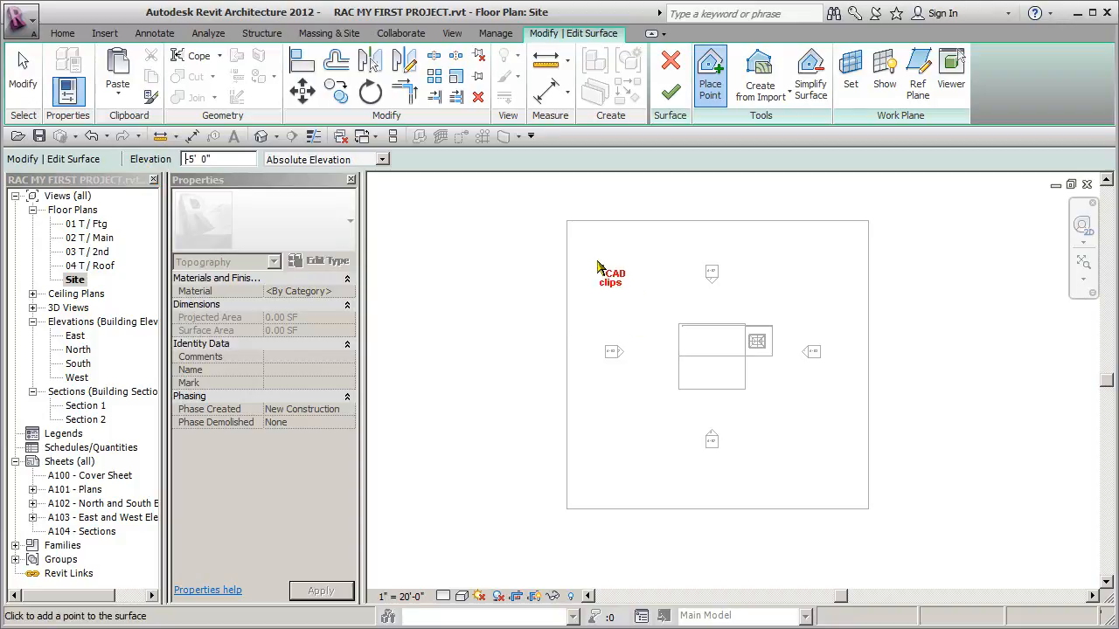
click(611, 234)
click(838, 234)
click(848, 505)
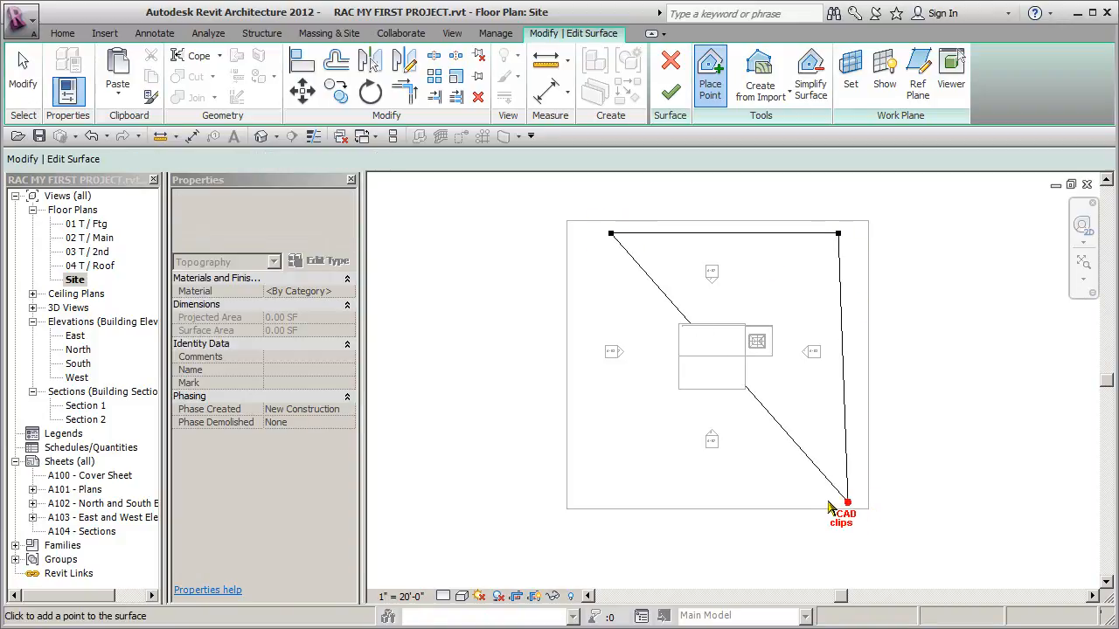
click(593, 503)
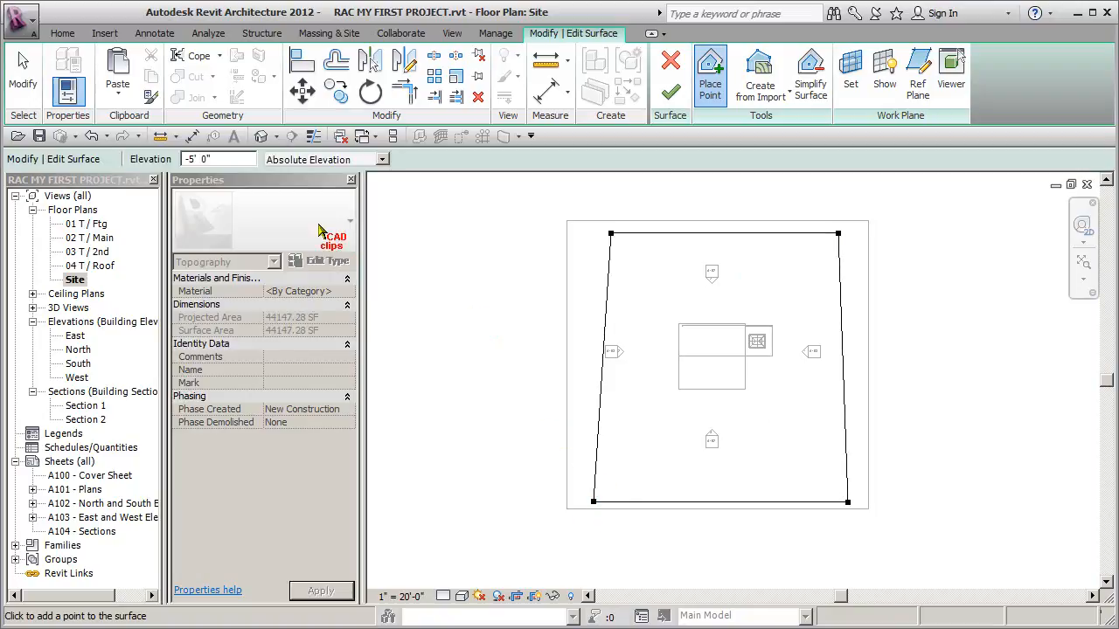
Set the point elevation to -2' 0" and place surface points near the main building's northwest corner and around the small east wing.
click(230, 159)
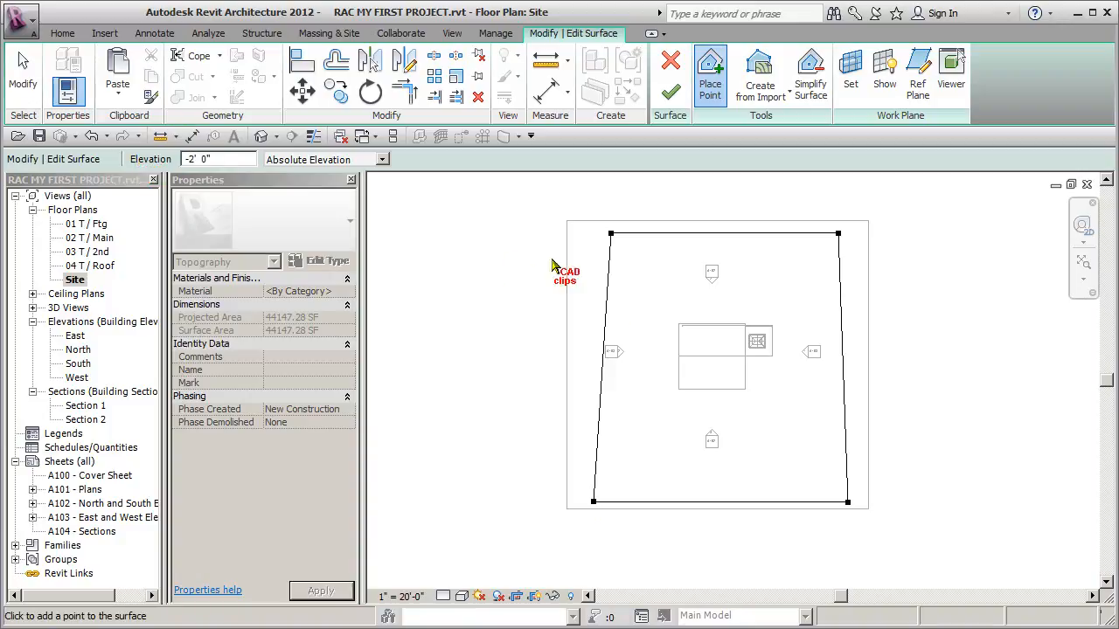
middle_drag(704, 353, 697, 358)
scroll(696, 358, up, 3)
scroll(645, 312, up, 3)
click(638, 307)
middle_drag(775, 342, 544, 334)
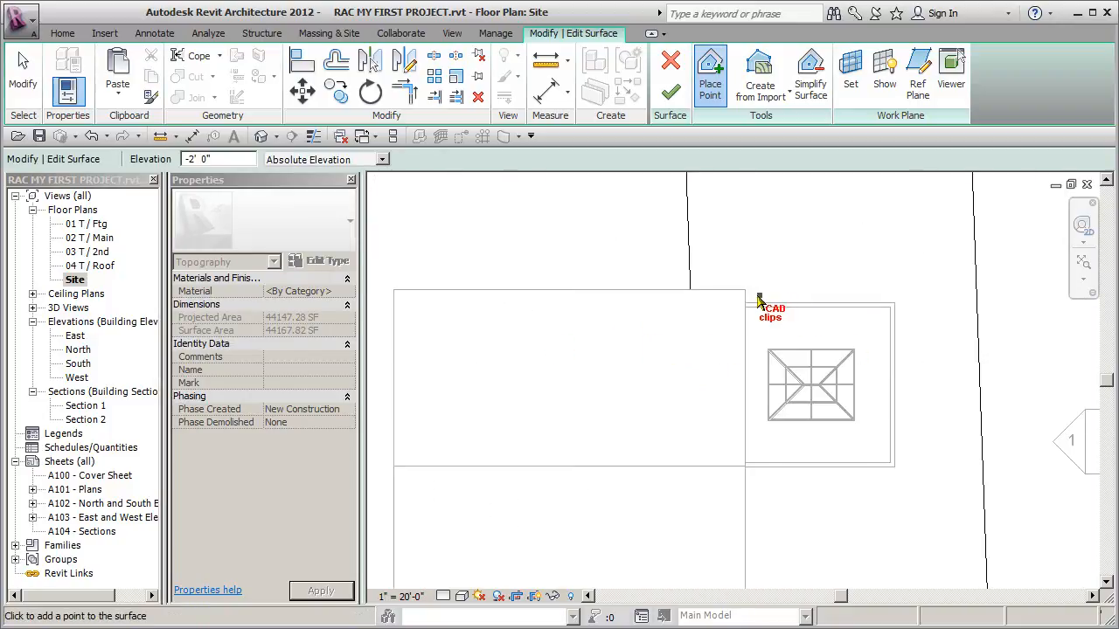
click(752, 297)
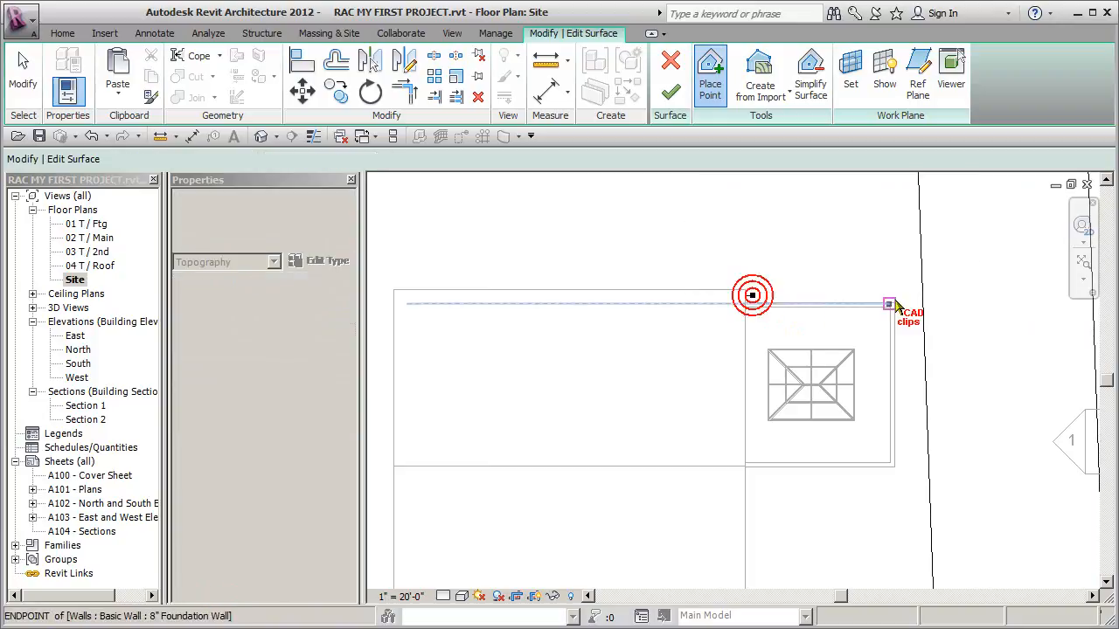
click(896, 297)
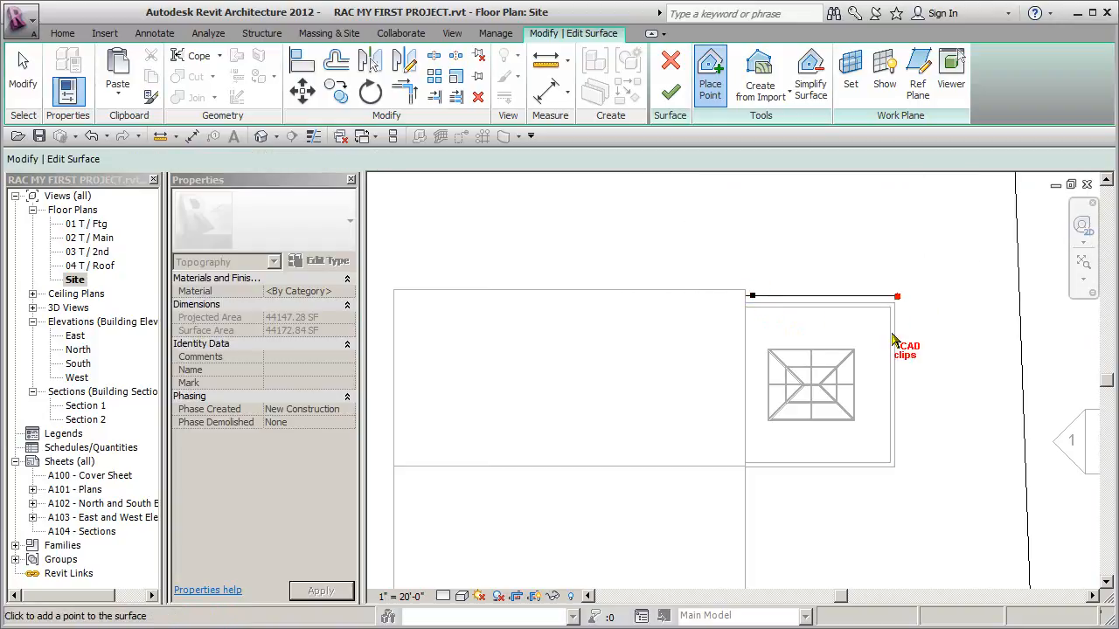
click(898, 476)
Place surface points at elevation -2' 0" just outside the main building's southeast, southwest and northwest corners.
middle_drag(806, 491, 841, 306)
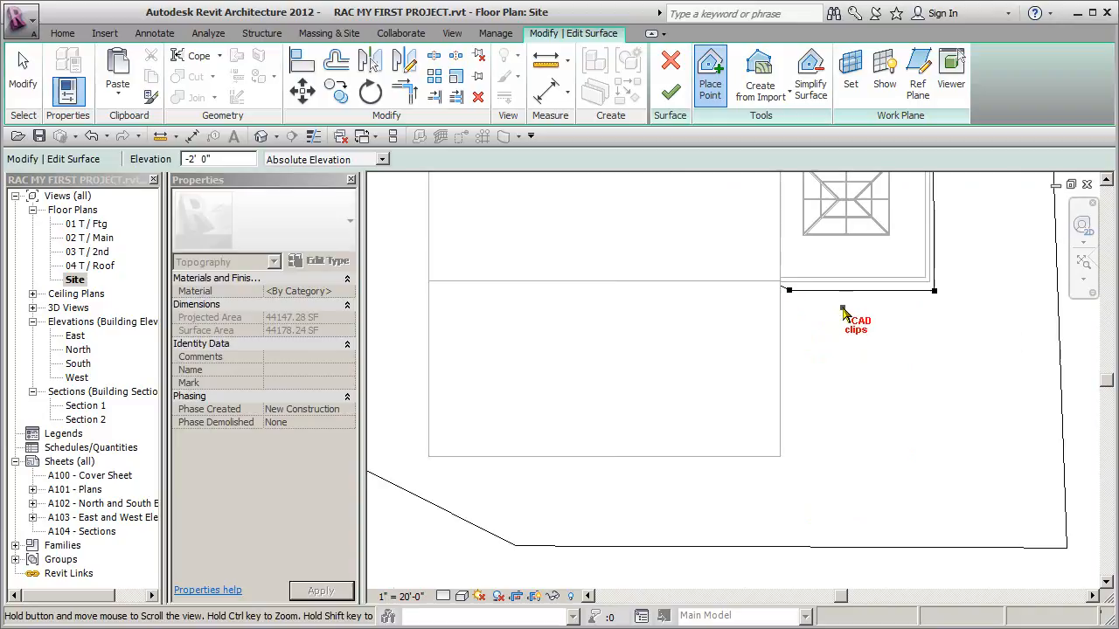
click(786, 462)
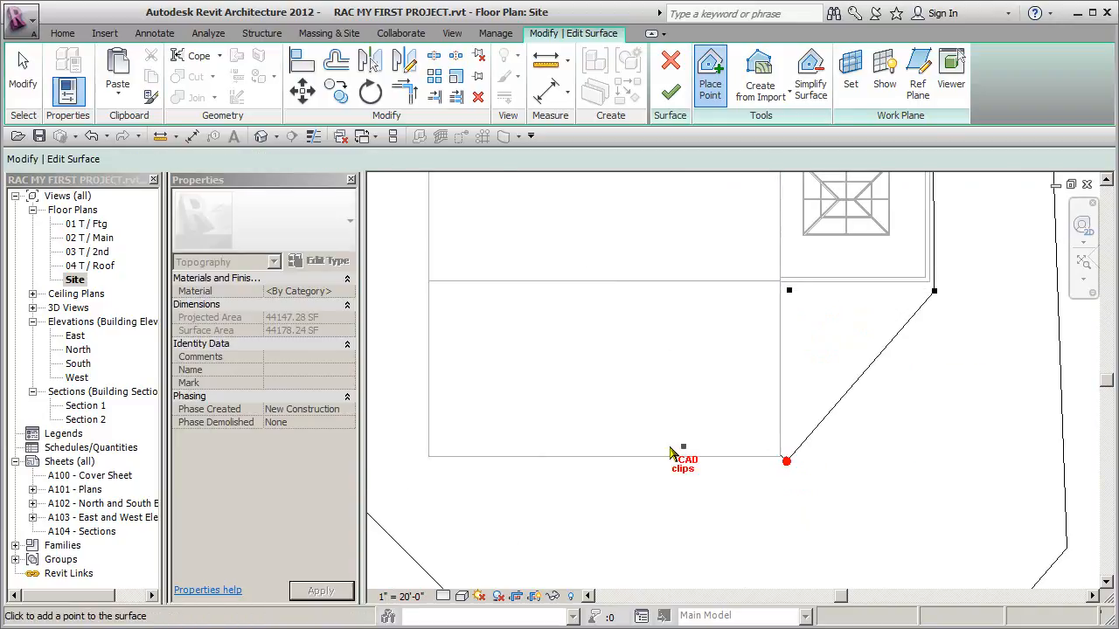
middle_drag(797, 457, 986, 461)
click(616, 469)
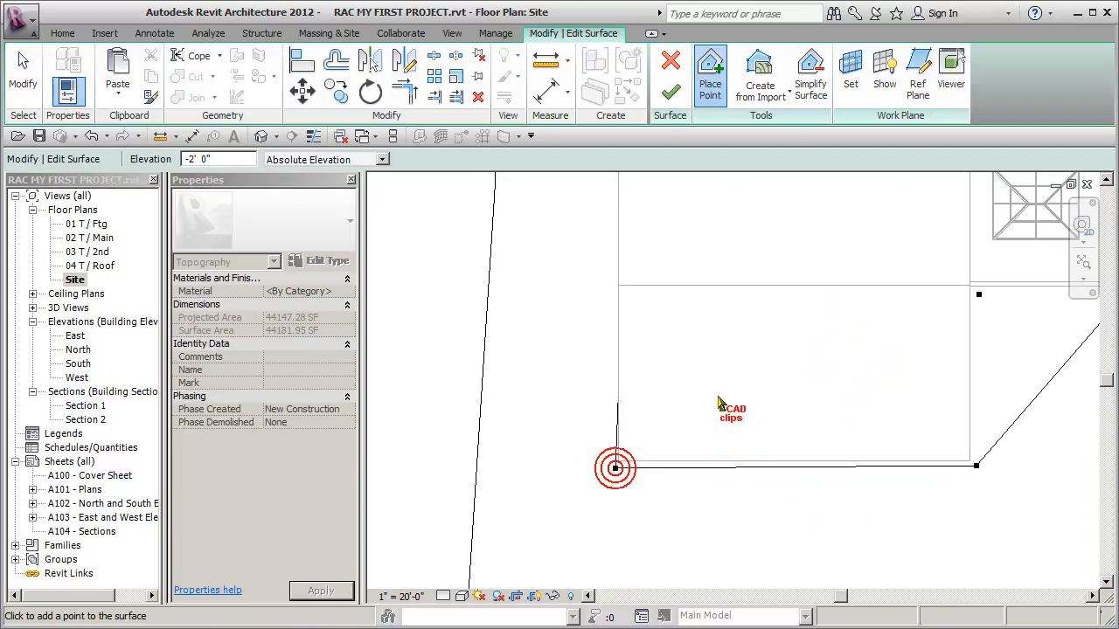
middle_drag(689, 251, 655, 461)
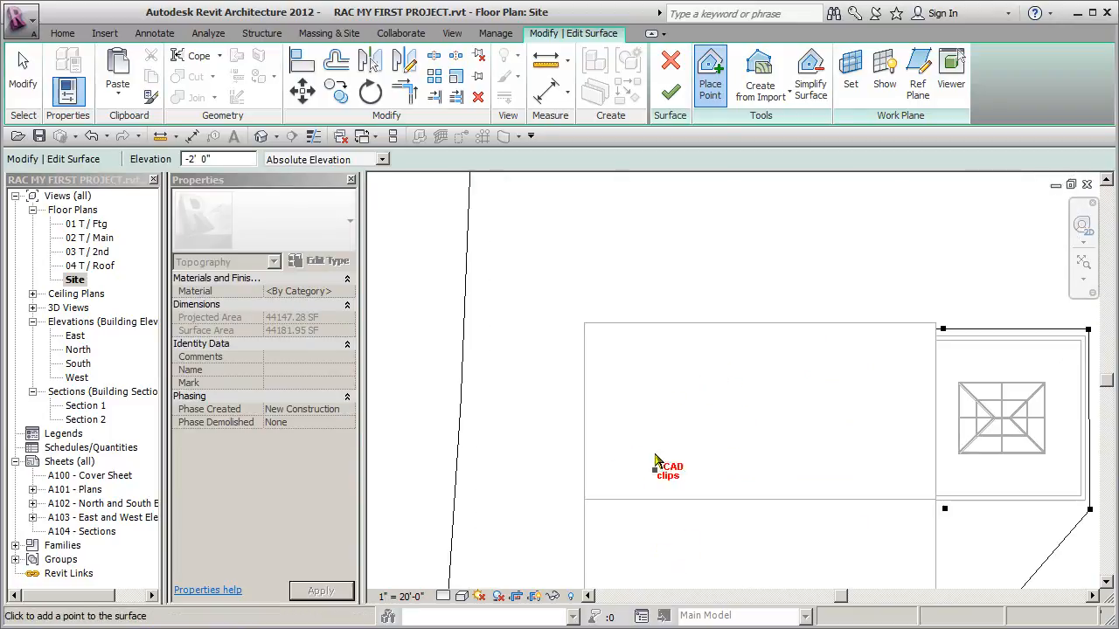
click(576, 316)
scroll(600, 399, down, 3)
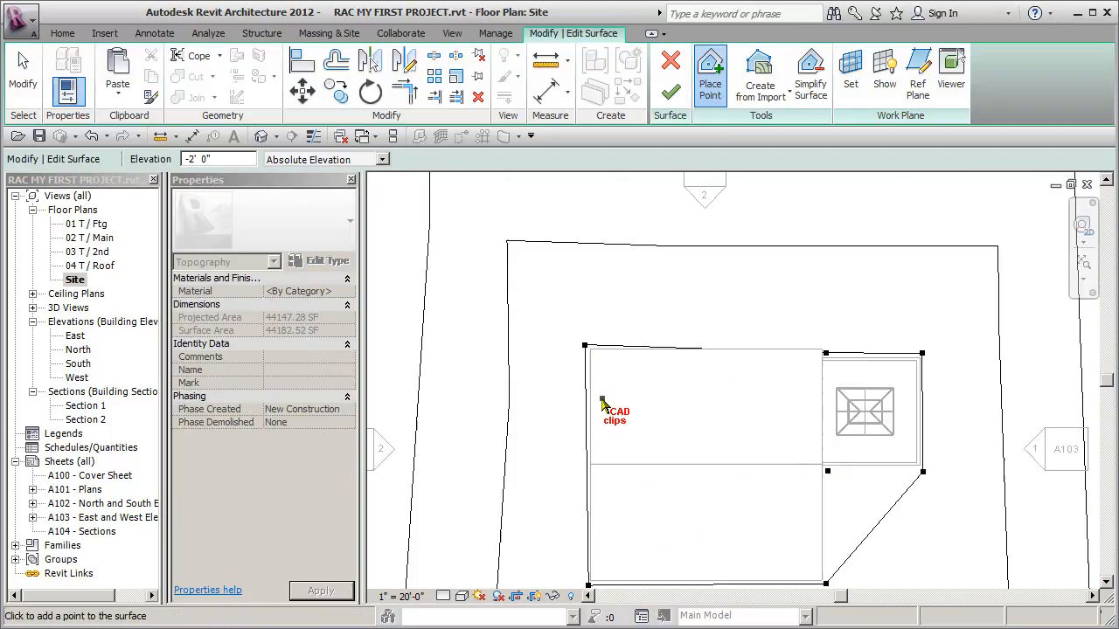
middle_drag(624, 419, 667, 382)
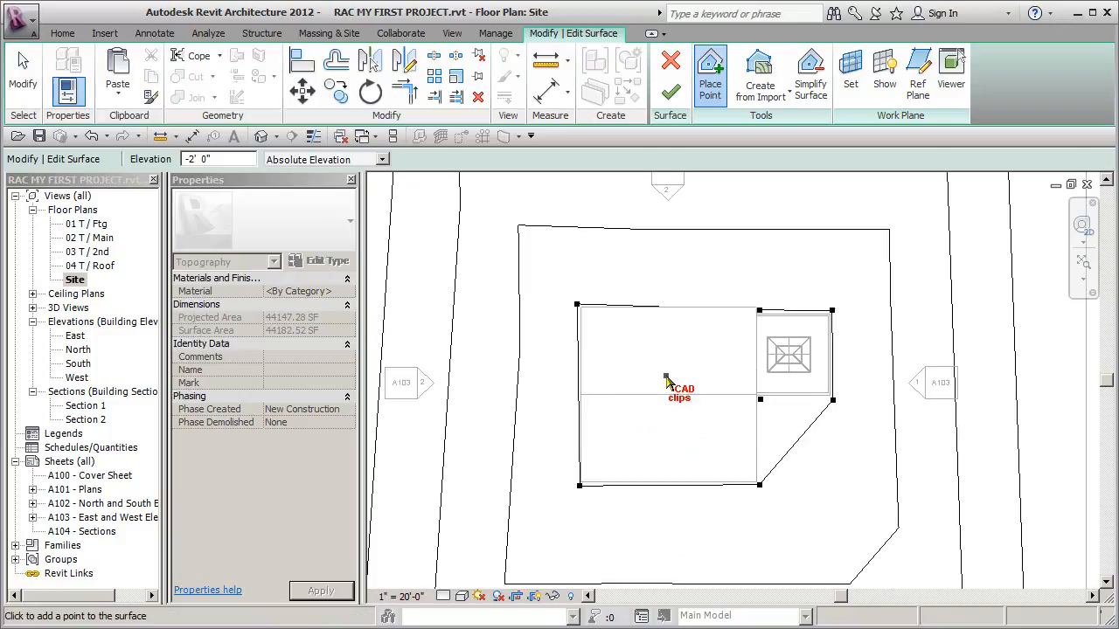
Finish the toposurface and inspect the terrain around the building in the default 3D view.
click(672, 94)
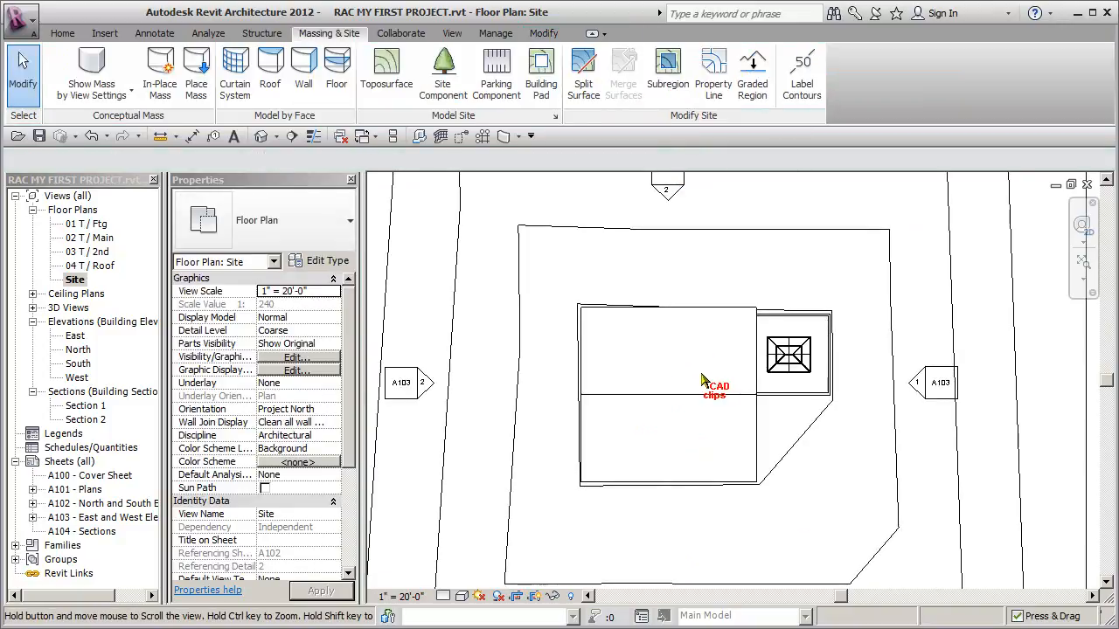
scroll(702, 381, down, 5)
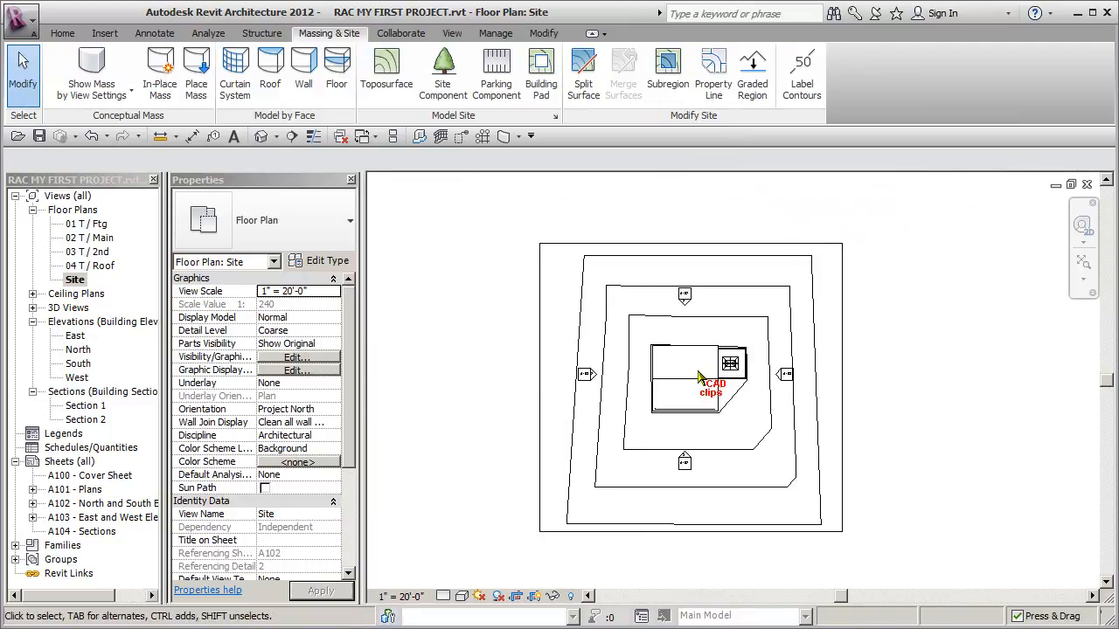
click(262, 135)
scroll(726, 446, down, 3)
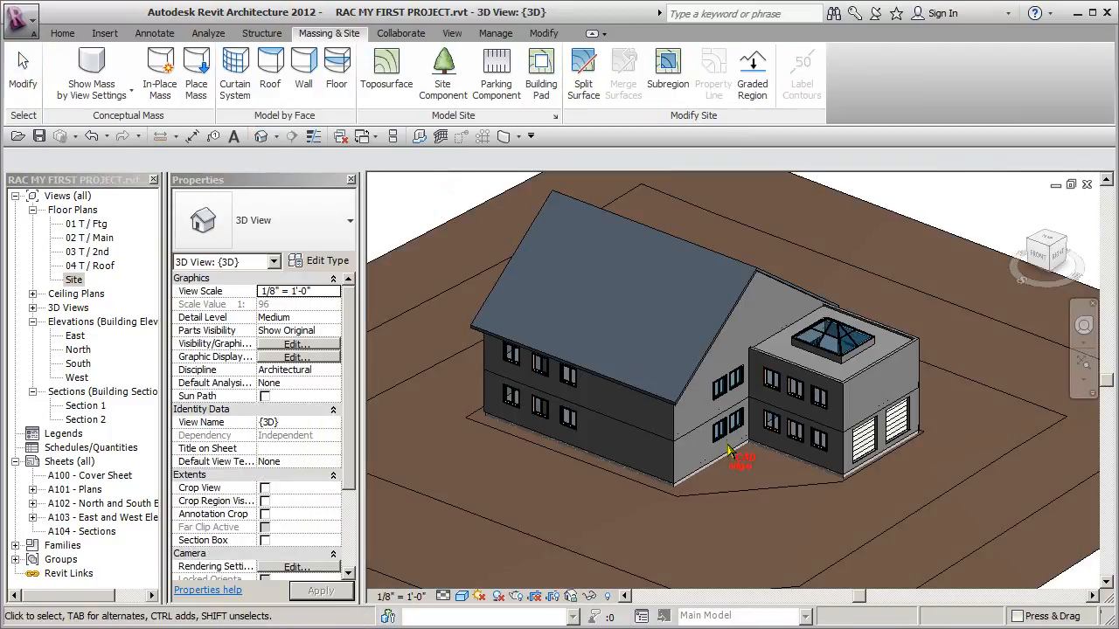
shift+middle_drag(789, 507, 864, 595)
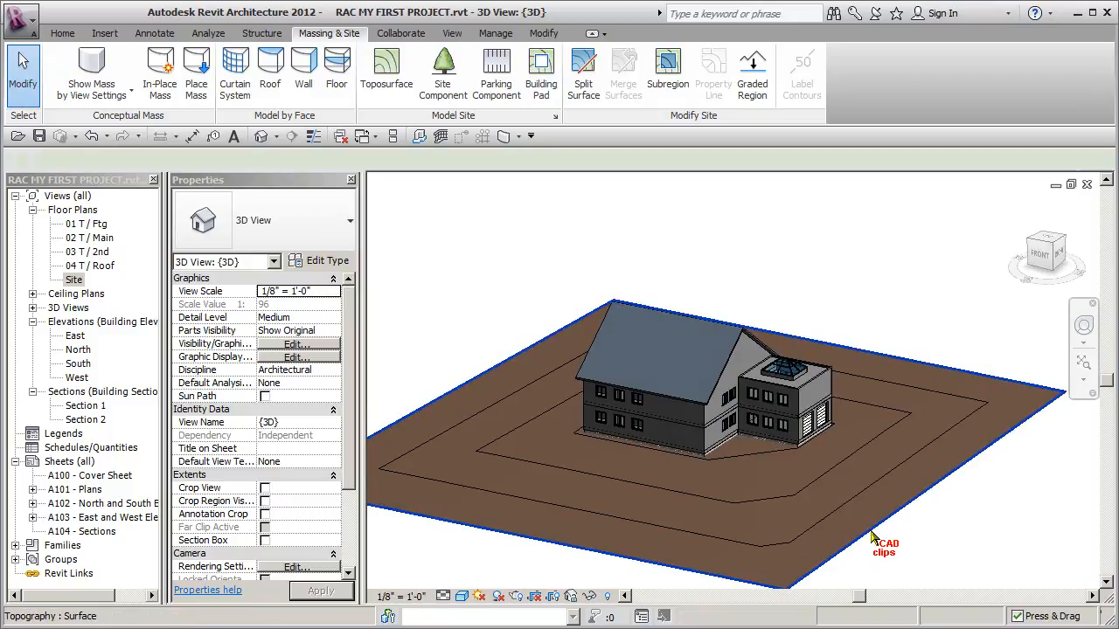
Reopen the toposurface for editing and check the elevations of its northwest and southwest corner boundary points.
click(872, 525)
click(669, 88)
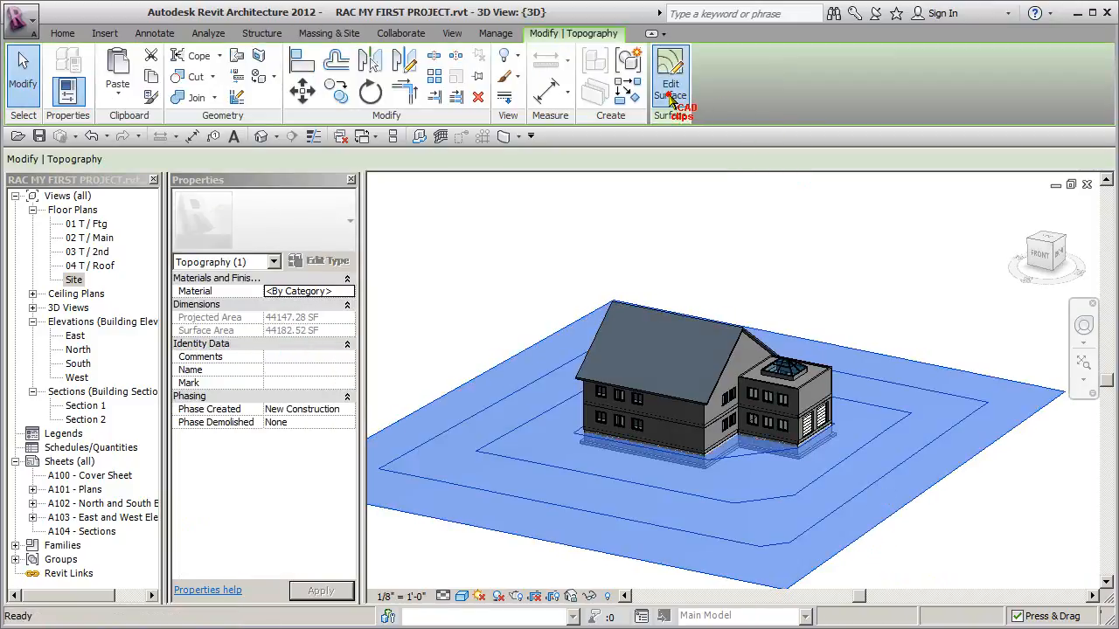
click(613, 302)
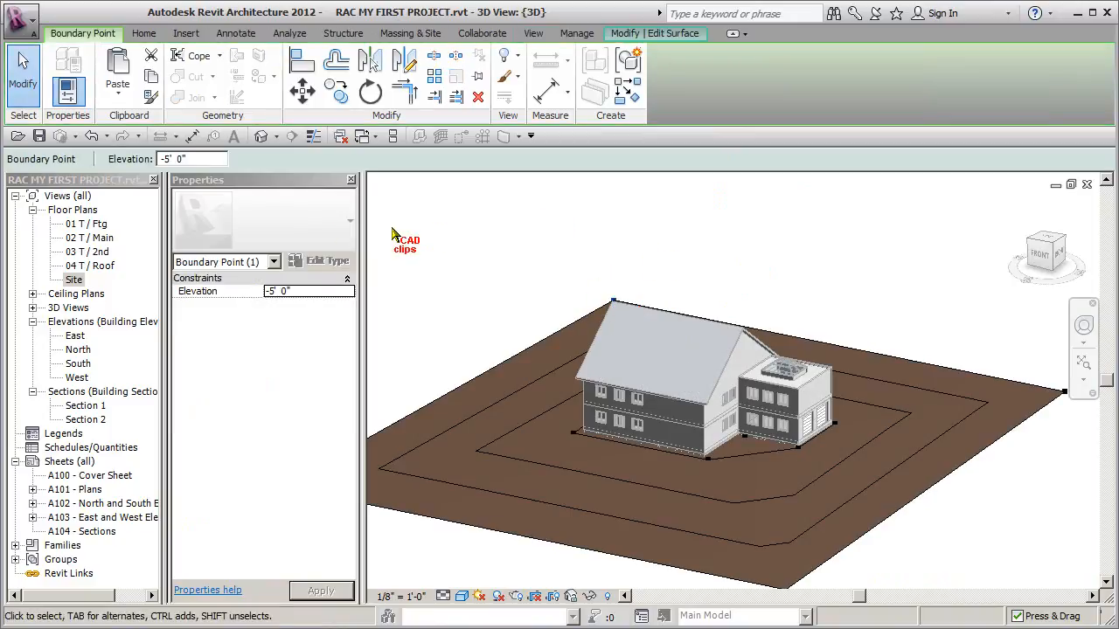
middle_drag(525, 375, 668, 303)
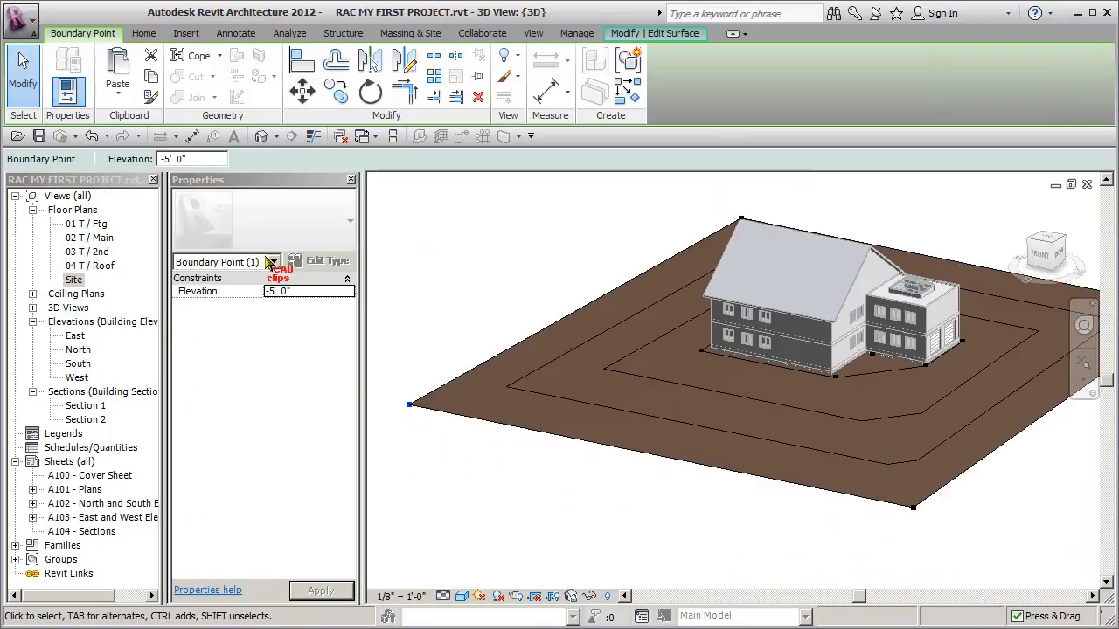
click(490, 318)
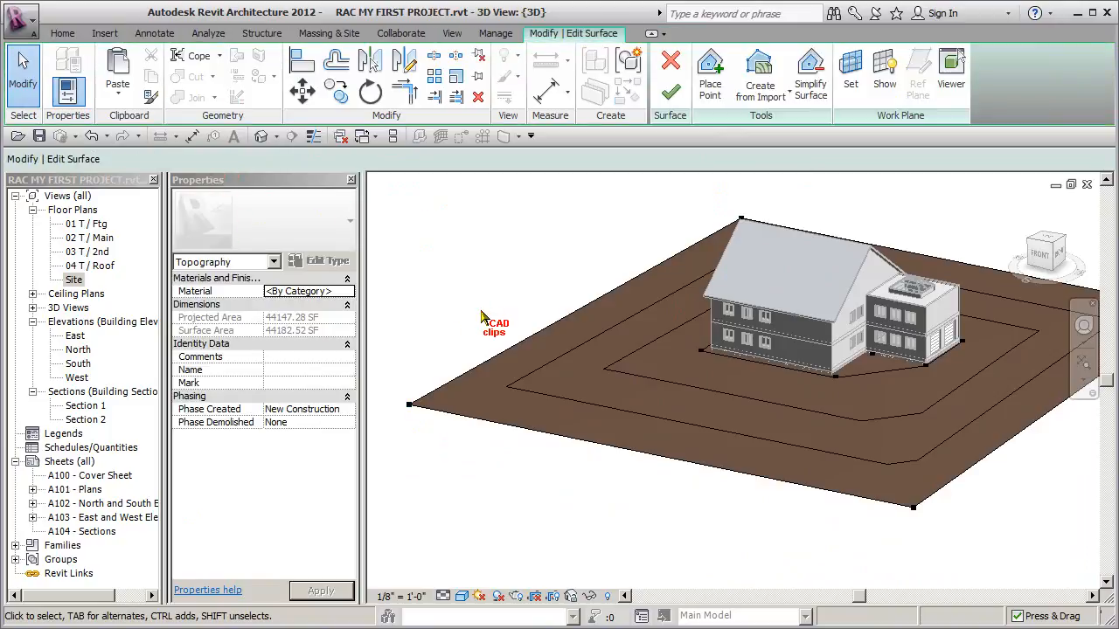
Place a ring of six surface points at absolute elevation -5' 0" near the site's southwest corner.
click(710, 87)
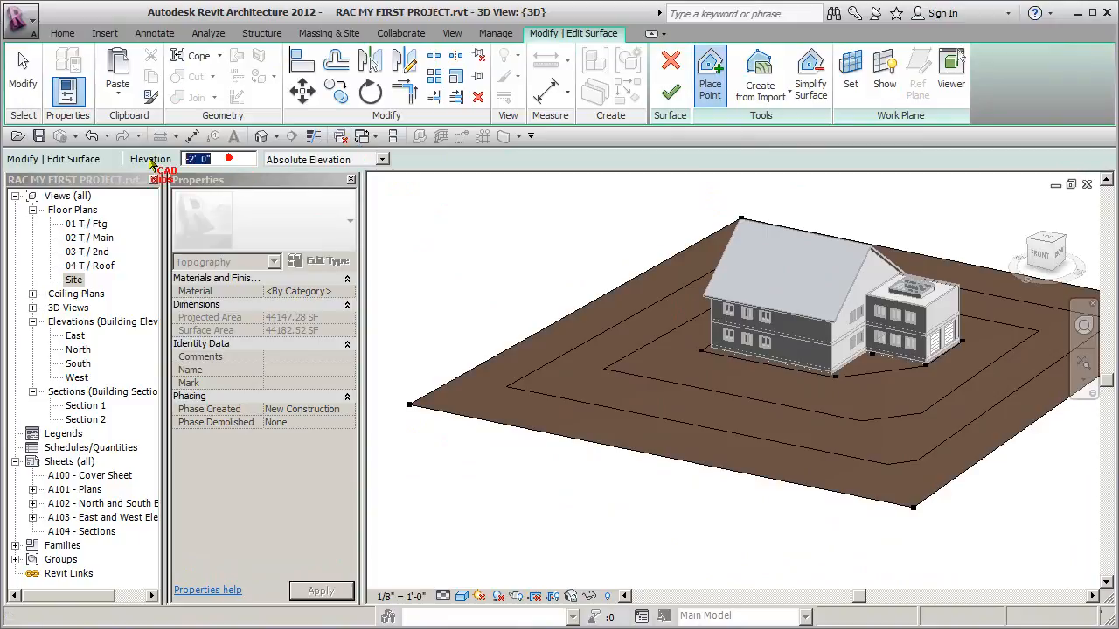
click(229, 158)
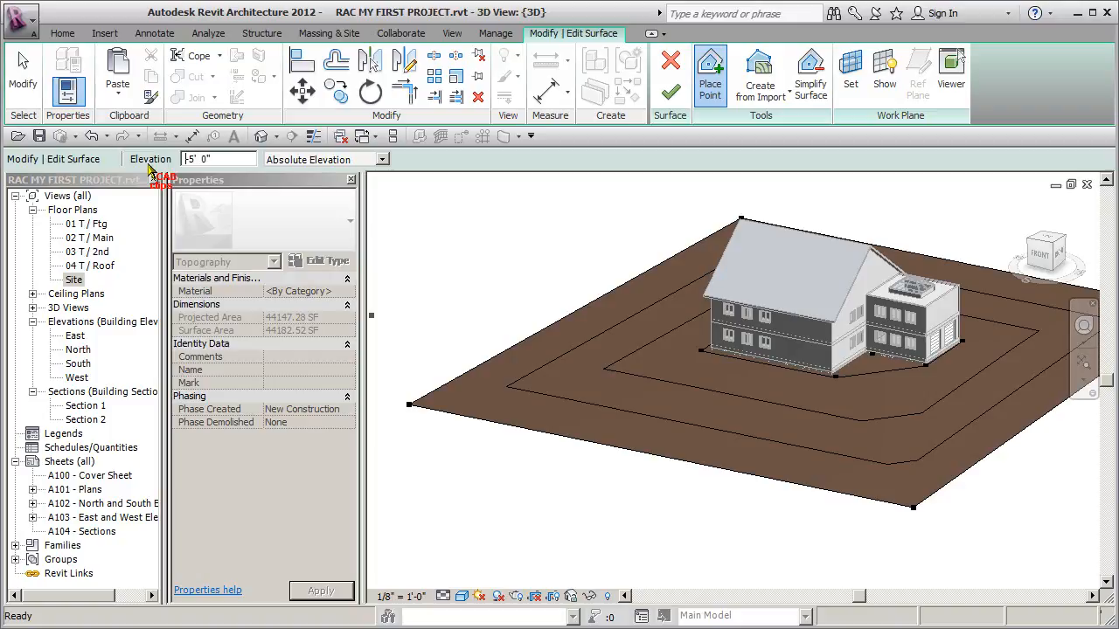
click(535, 361)
click(522, 405)
click(585, 422)
click(615, 397)
click(617, 363)
click(580, 359)
Set the point elevation to -8' 0" and place a smaller ring of points inside the southwest ring.
click(230, 158)
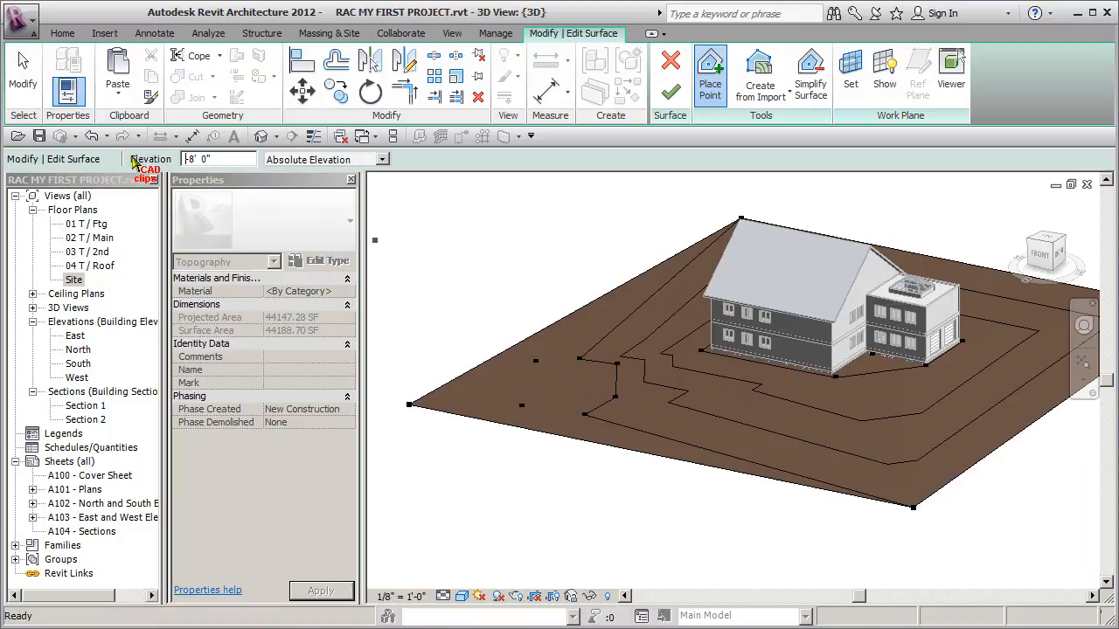
shift+middle_drag(609, 391, 564, 417)
click(548, 372)
click(577, 411)
click(592, 390)
click(595, 373)
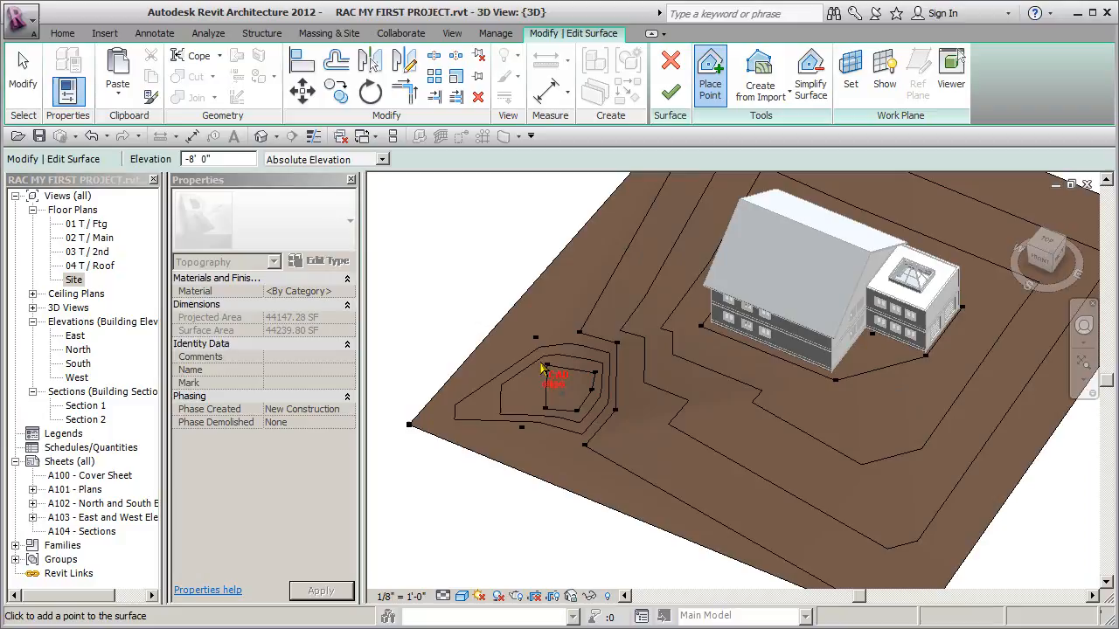
Set the point elevation to -12' 0" and place points at the centre of the southwest depression.
click(228, 159)
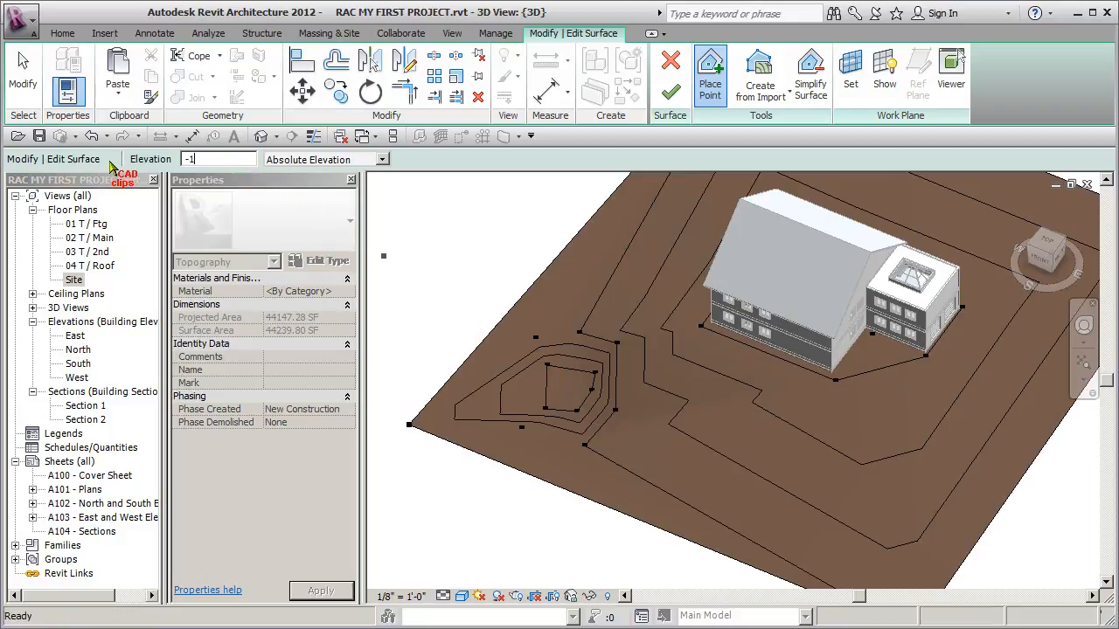
text(-12)
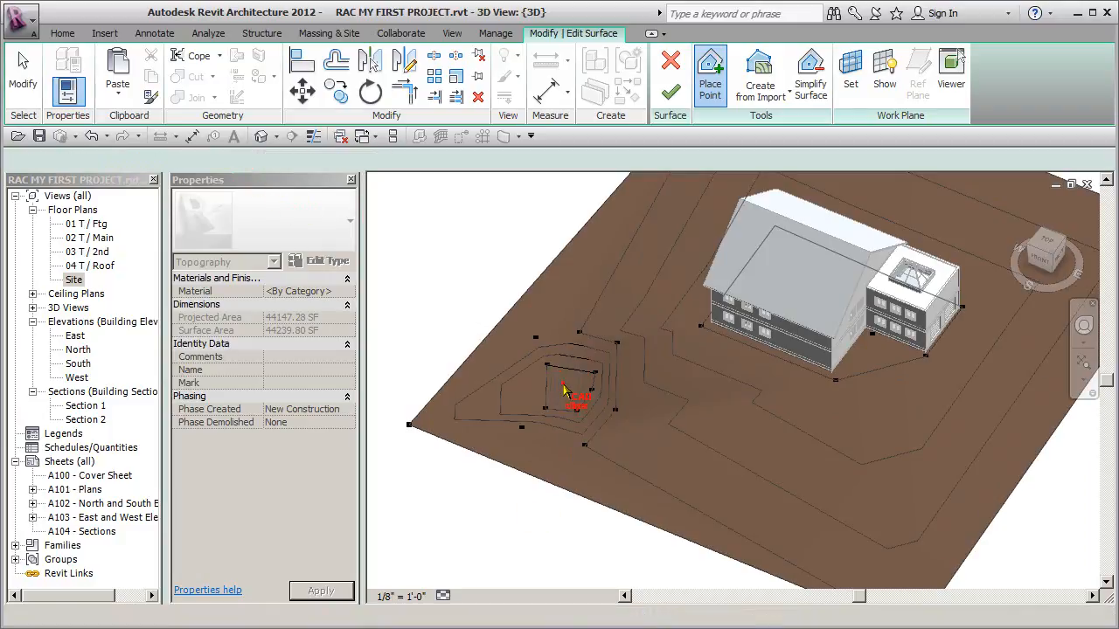
click(568, 391)
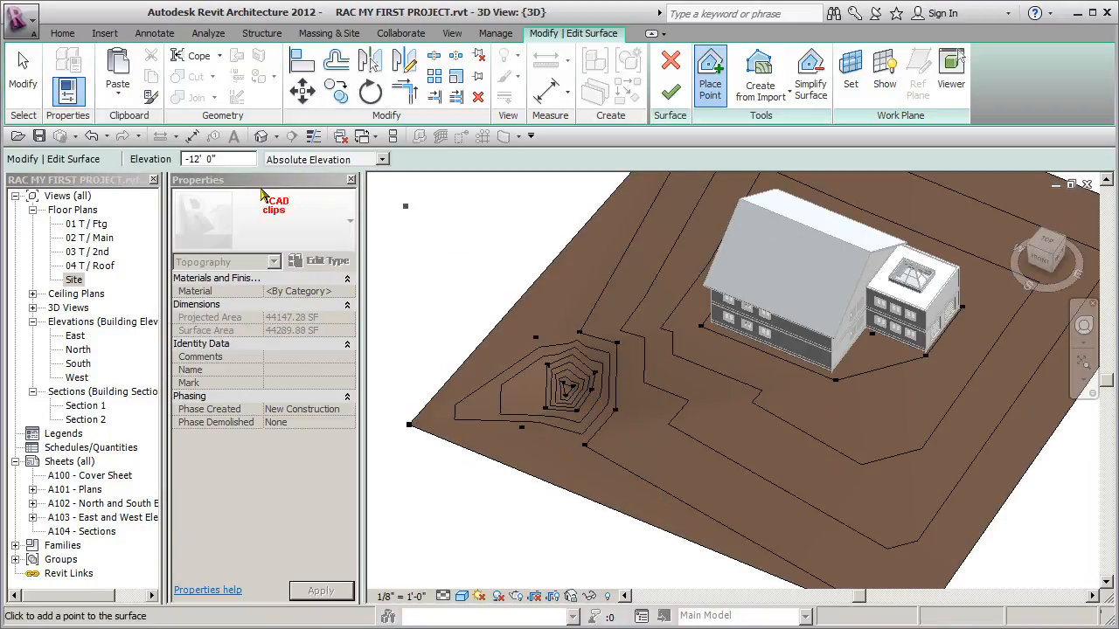
Set the point elevation to 5' 0" and place a wide ring of points near the site's southeast corner.
click(233, 159)
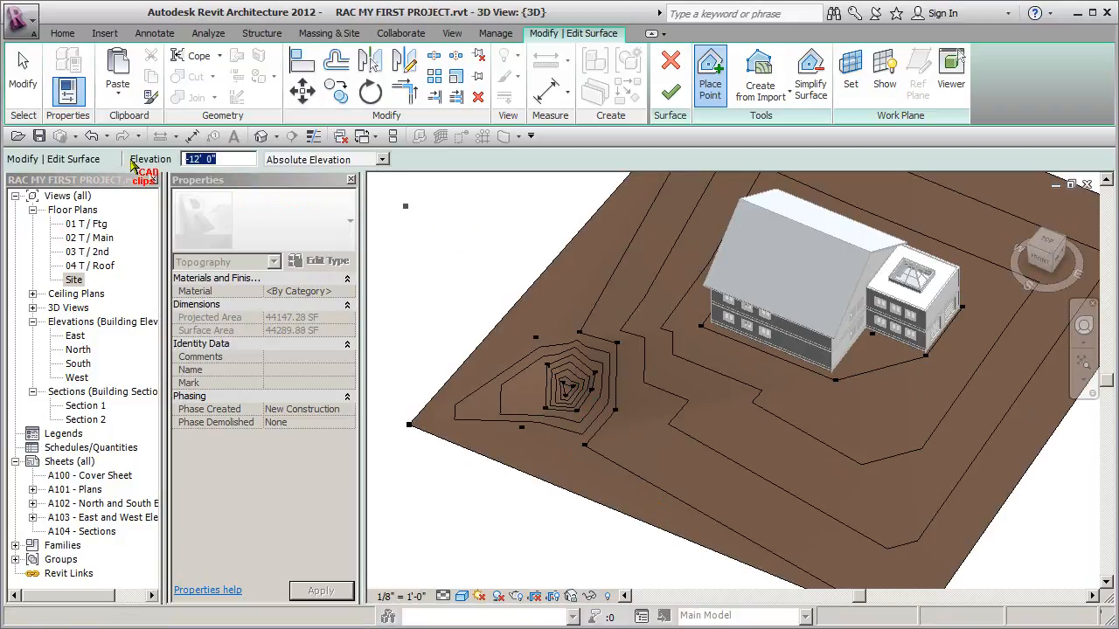
click(745, 419)
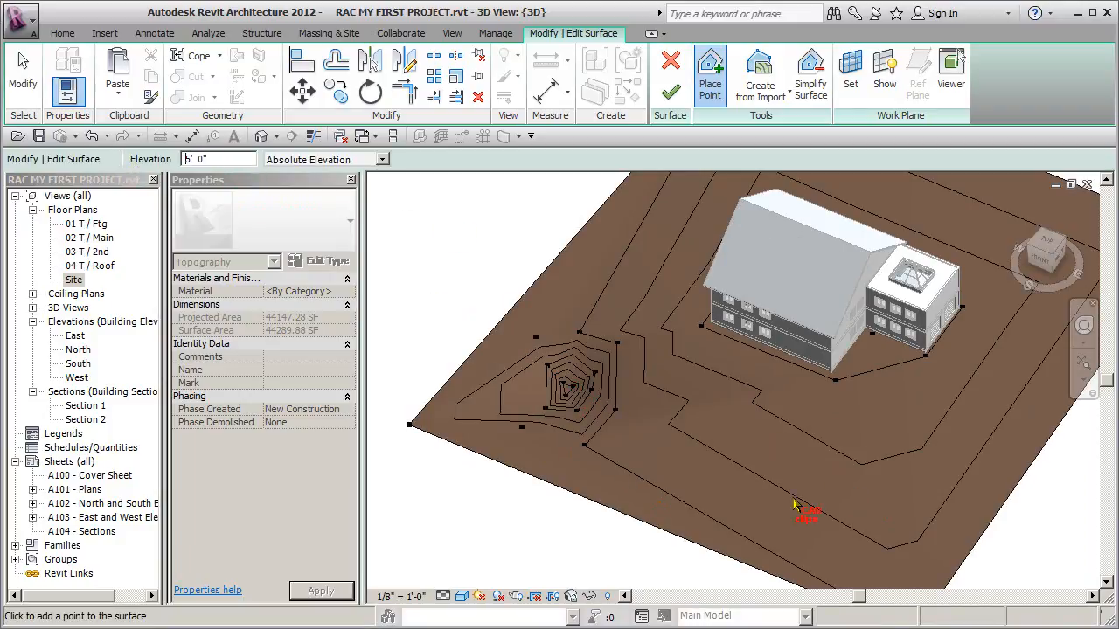
click(766, 484)
click(771, 536)
click(861, 550)
click(906, 461)
click(883, 439)
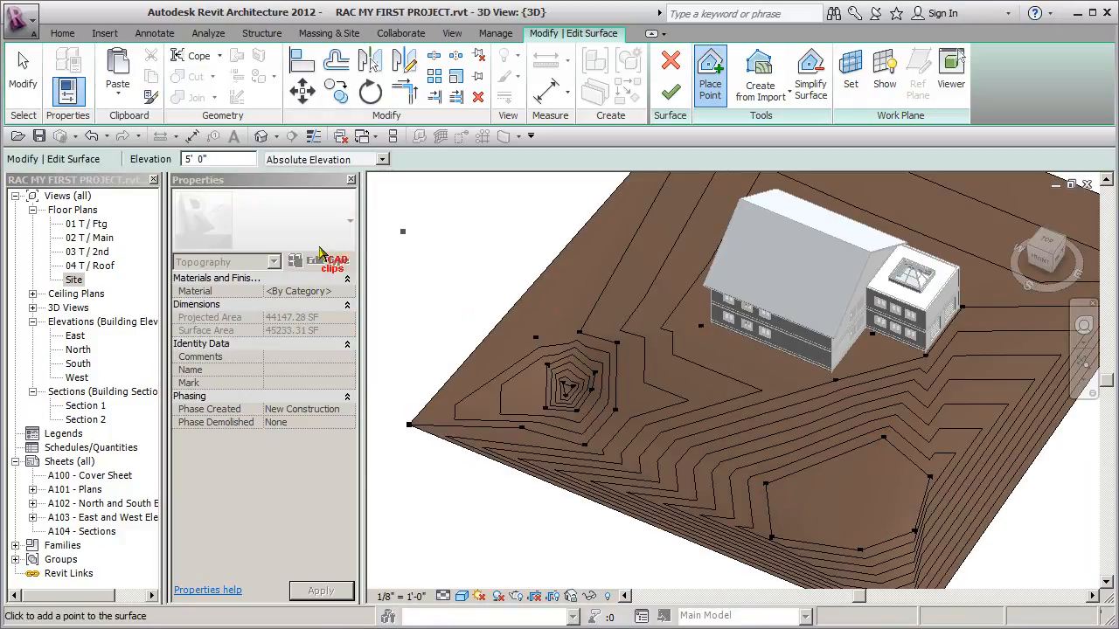
Set the point elevation to 15' 0" and place points inside the southeast ring, including one at its centre.
double_click(224, 165)
text(15)
key(Return)
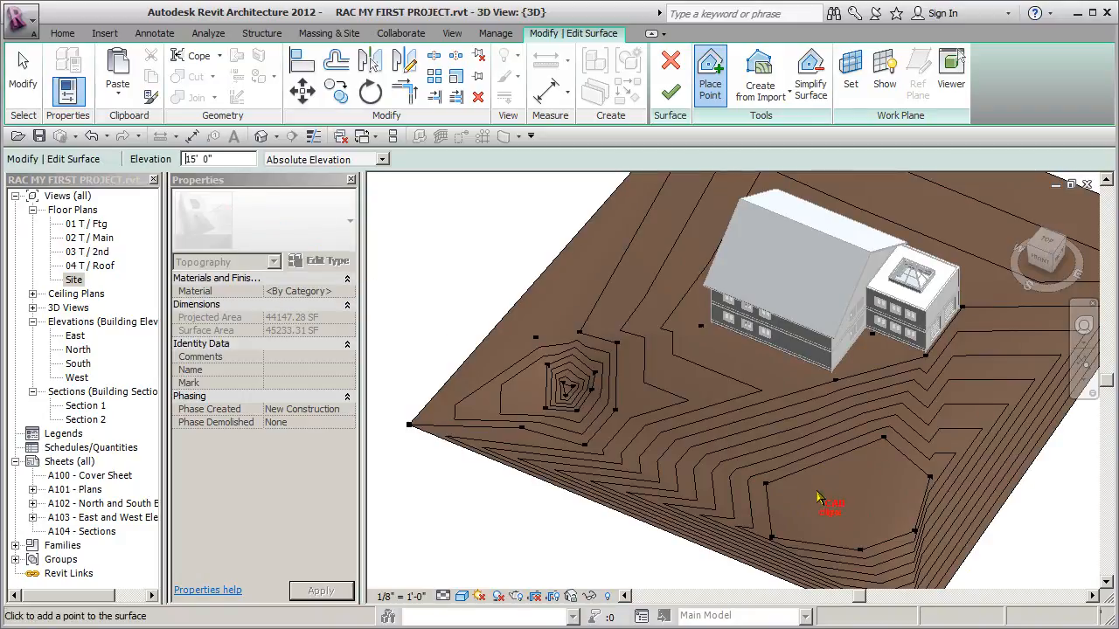
click(809, 488)
click(830, 516)
click(867, 519)
click(889, 493)
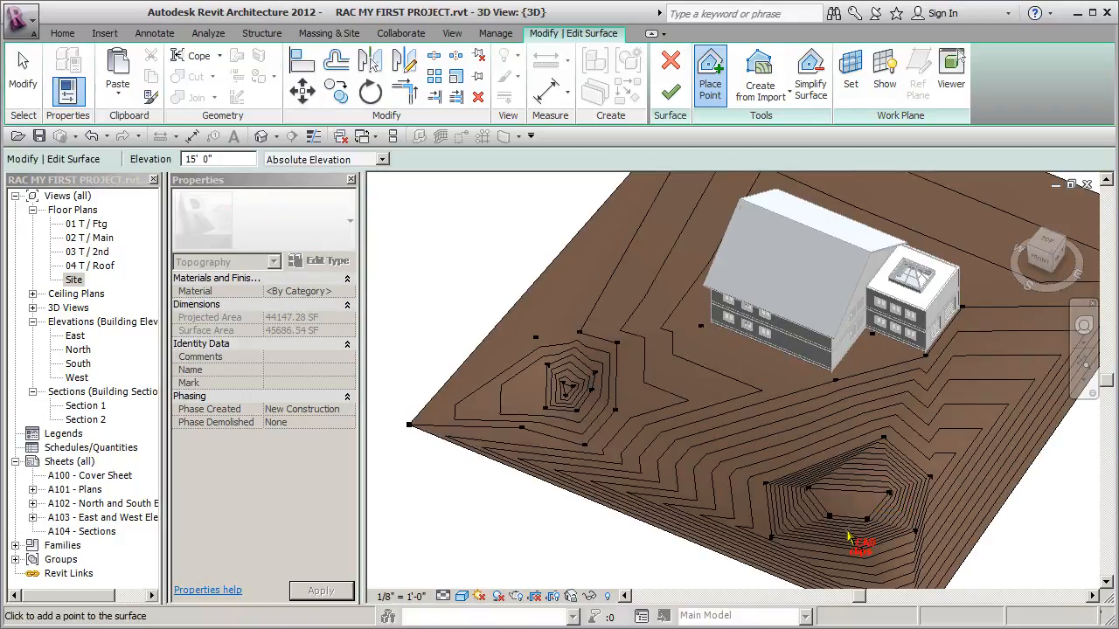
click(847, 503)
key(Escape)
Select the southeast mound's 5' 0" rim point nearest the building and nudge it slightly.
scroll(793, 520, down, 3)
shift+middle_drag(794, 519, 787, 447)
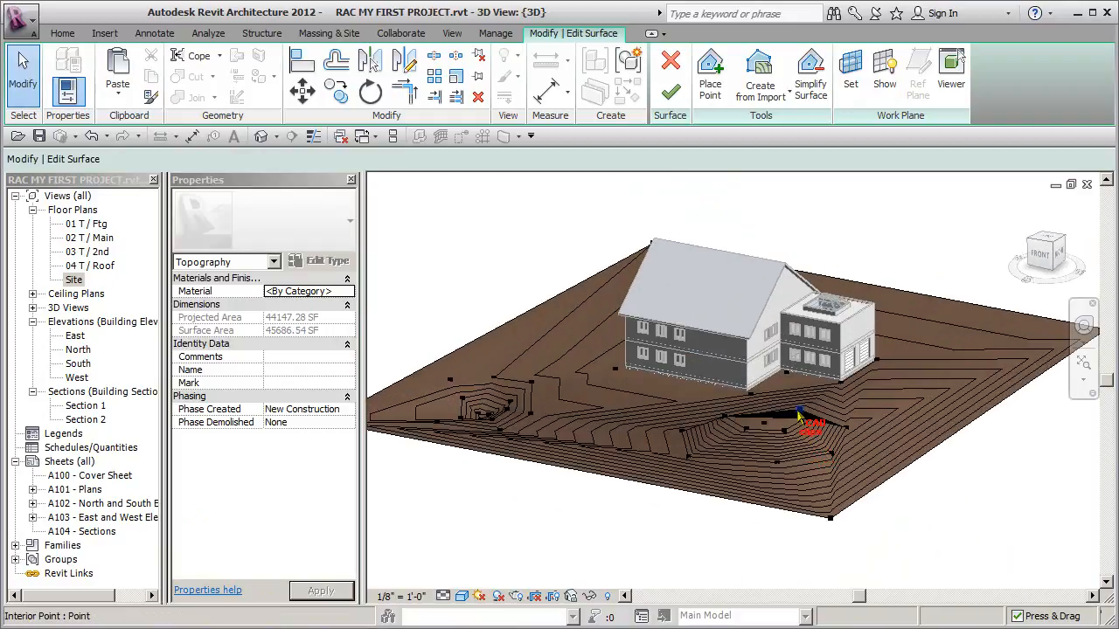
click(798, 416)
key(Up)
key(Up)
key(Up)
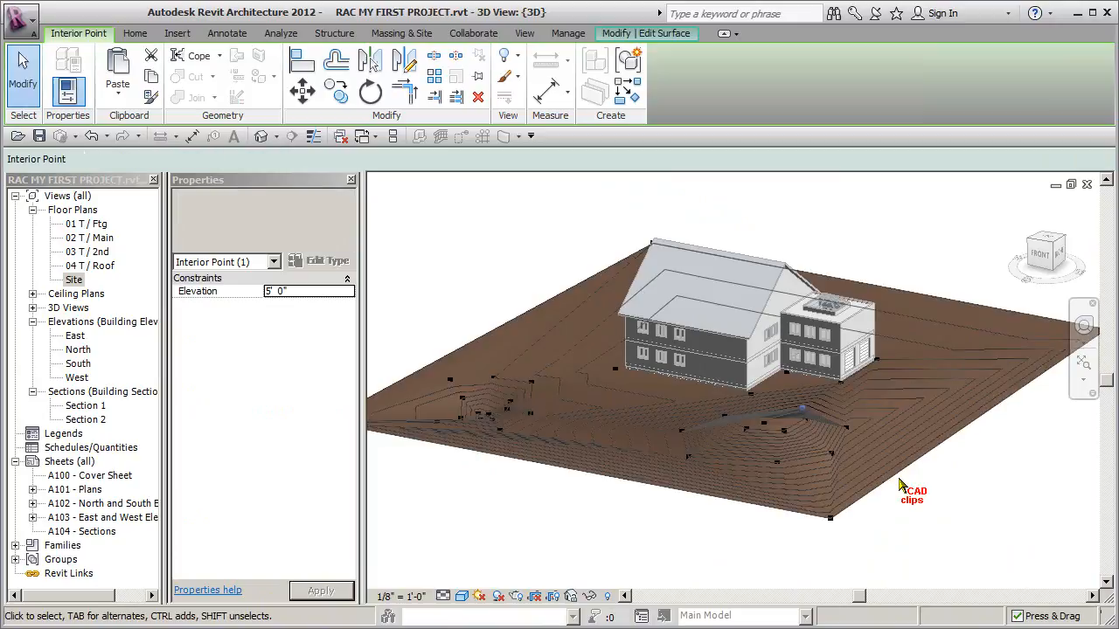
shift+middle_drag(900, 486, 813, 497)
In the Site floor plan, move the southwest depression's two northern -5' 0" points farther north and delete the western one.
double_click(70, 280)
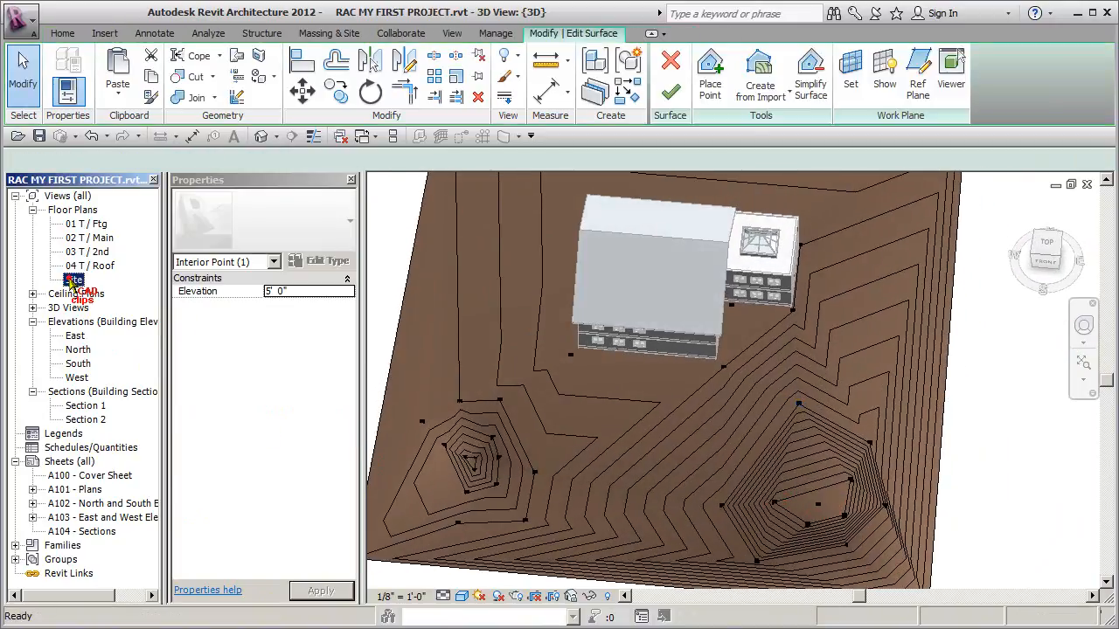
scroll(777, 492, up, 2)
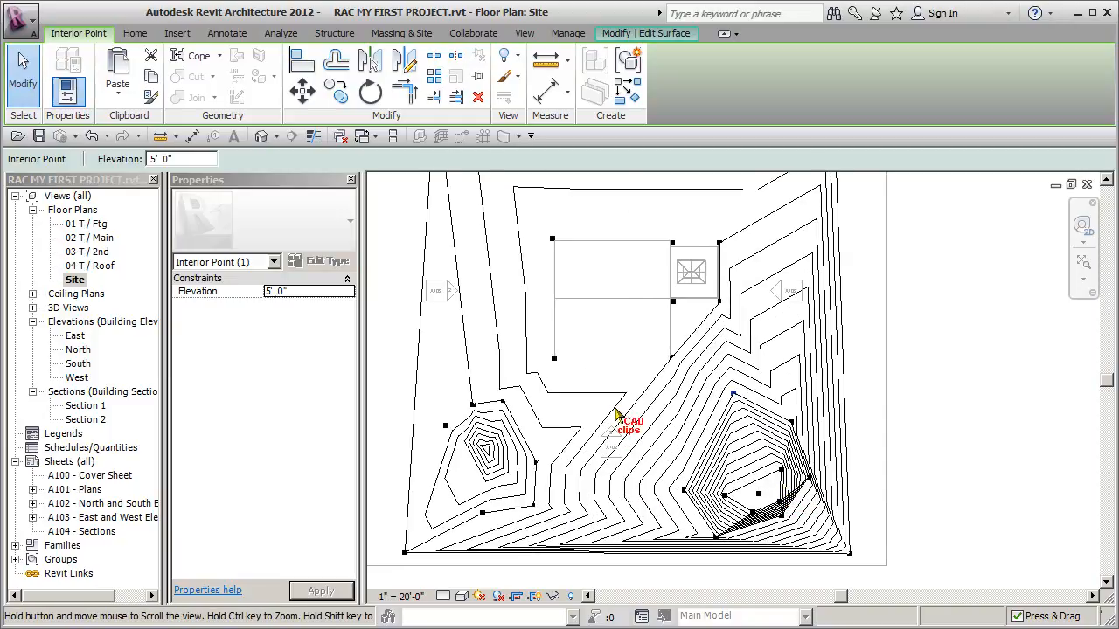
scroll(612, 458, up, 2)
scroll(546, 492, up, 2)
drag(546, 489, 555, 460)
drag(491, 488, 490, 420)
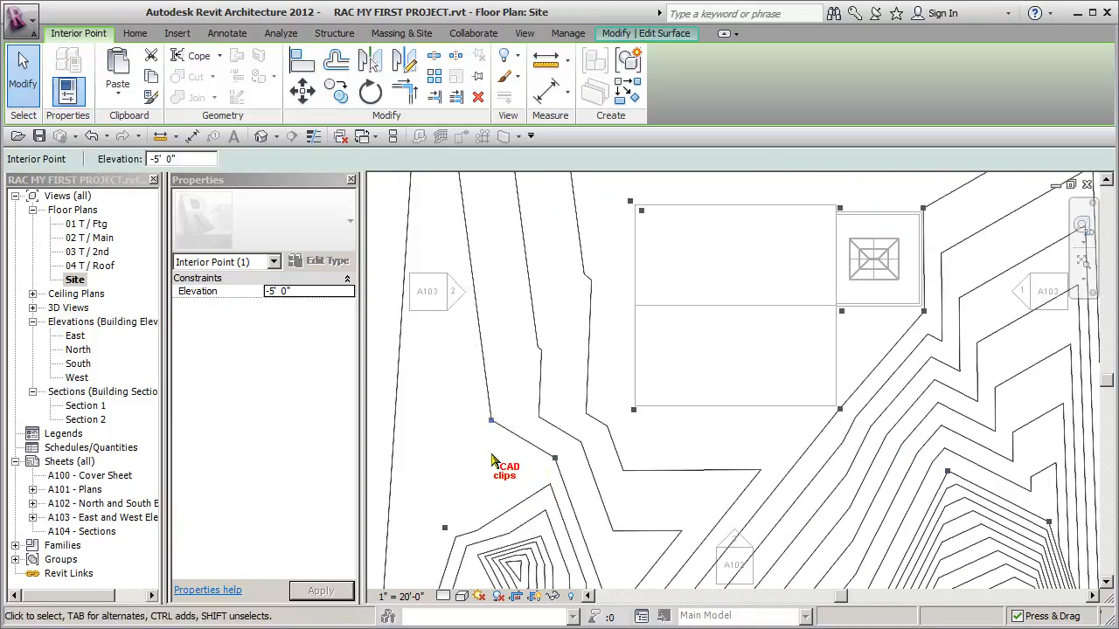
key(Escape)
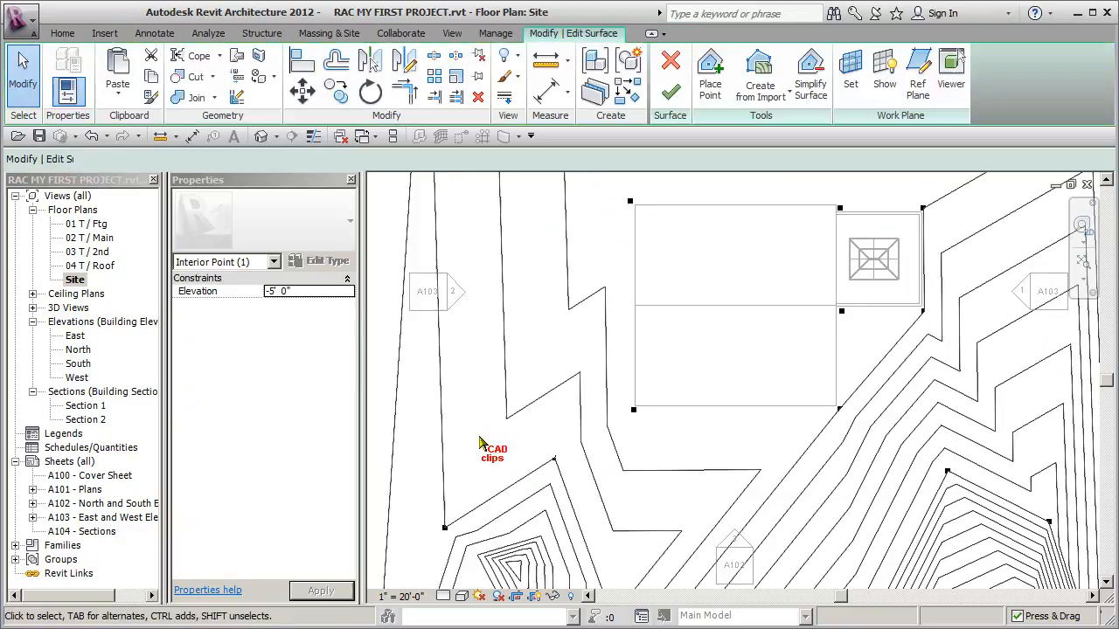
Delete all surface points of the southeast mound in the Site plan, keeping the corner boundary point.
scroll(507, 464, down, 4)
middle_drag(618, 477, 624, 443)
drag(601, 579, 746, 418)
key(Delete)
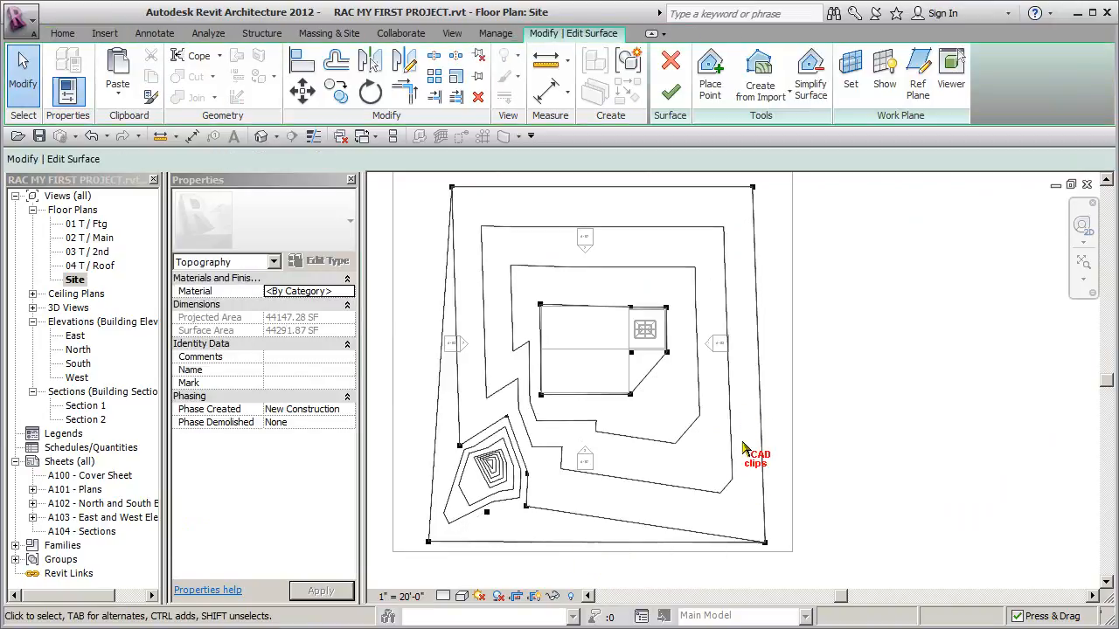
Delete the southwest depression's outer points in the Site plan and its remaining inner points in the 3D view.
drag(402, 530, 567, 427)
key(Delete)
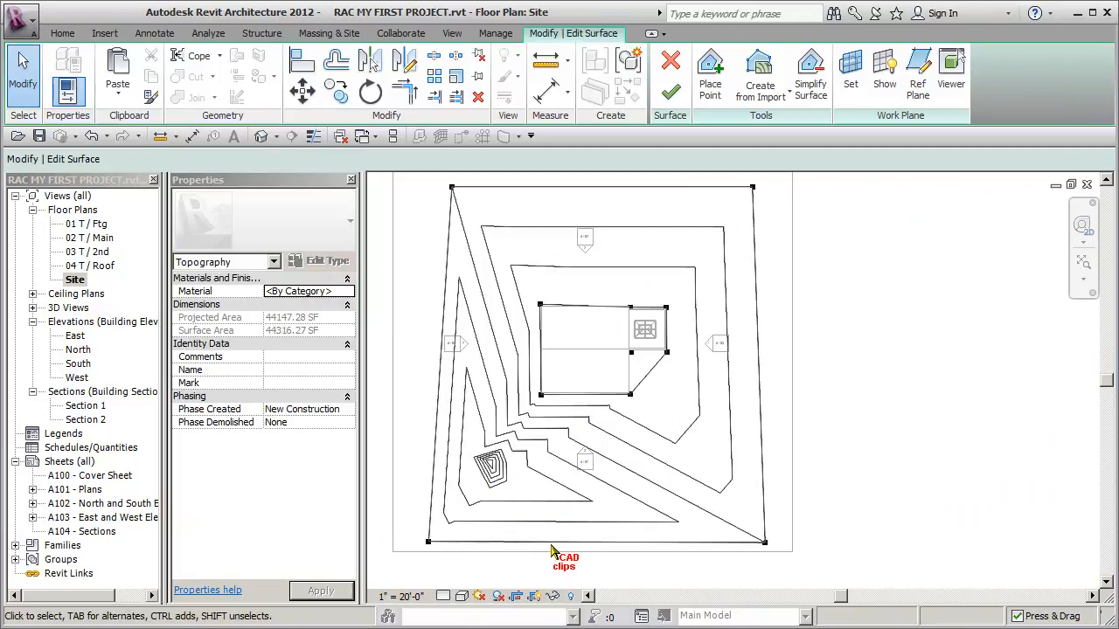
middle_drag(577, 551, 575, 512)
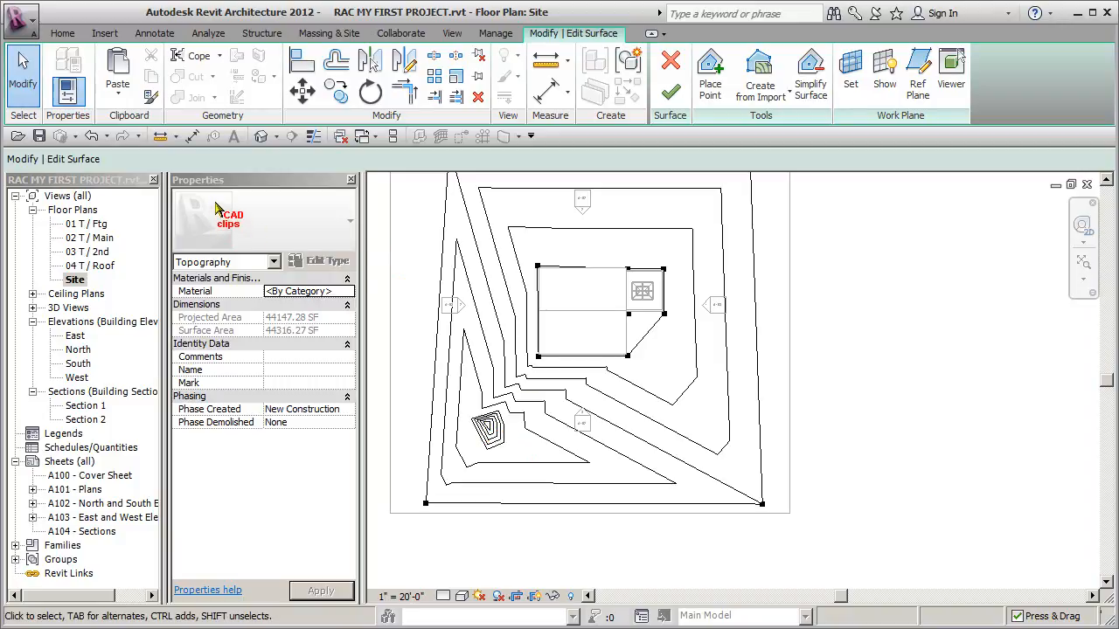
click(261, 135)
mouse_move(575, 424)
shift+middle_down()
mouse_move(579, 488)
mouse_move(507, 439)
shift+middle_up()
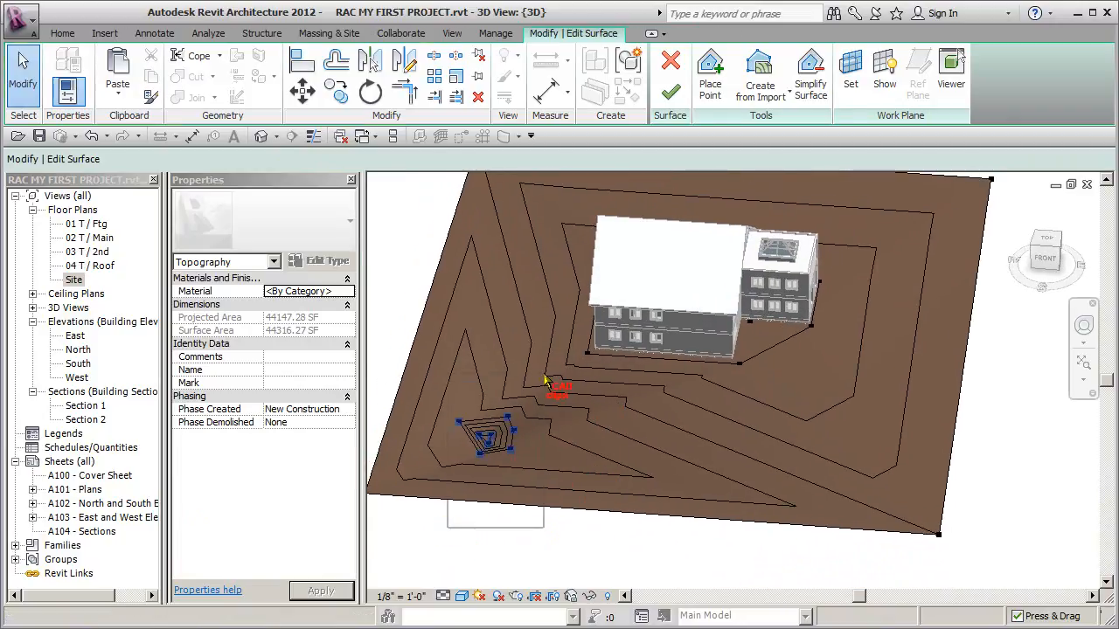
key(Delete)
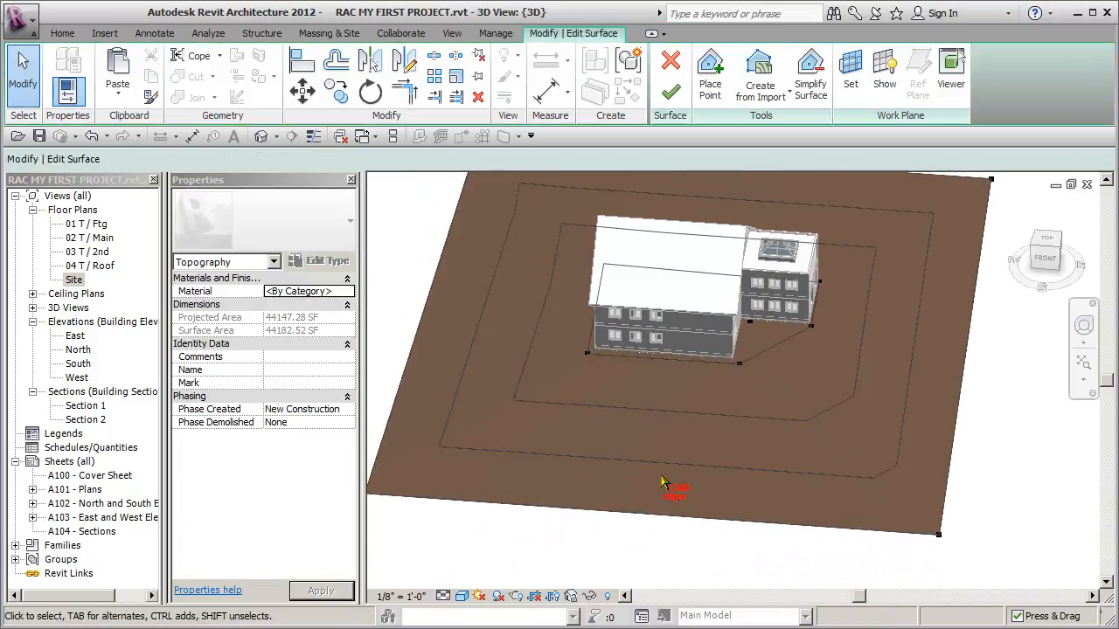
Finish the toposurface edit and return to the Site floor plan.
scroll(662, 481, down, 2)
shift+middle_drag(733, 510, 700, 468)
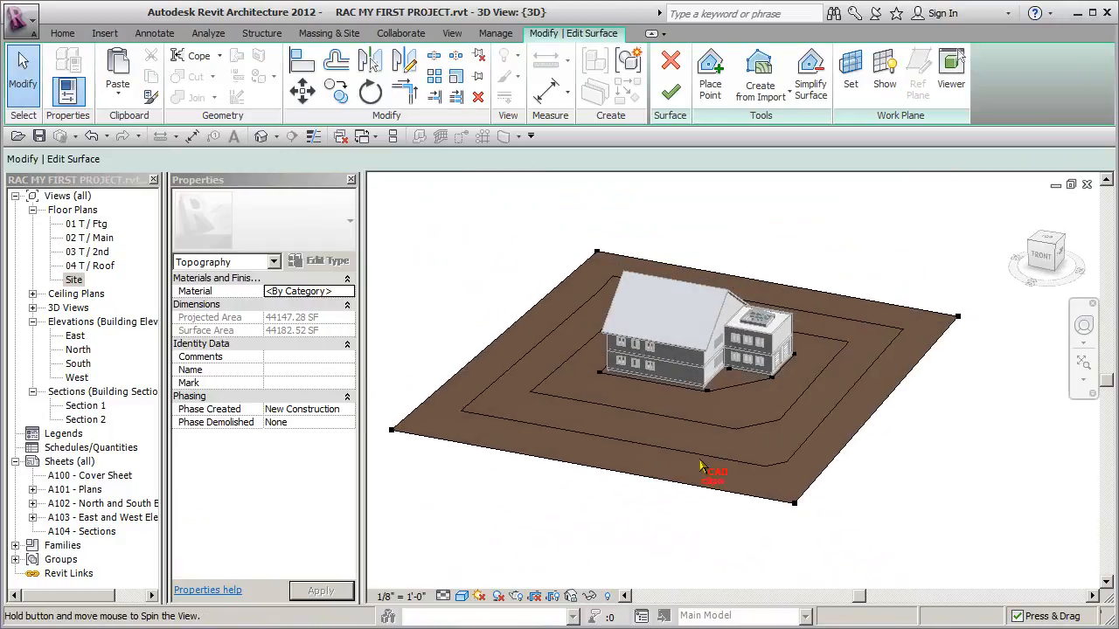
click(670, 95)
shift+middle_drag(1024, 445, 1053, 455)
shift+middle_drag(917, 435, 942, 491)
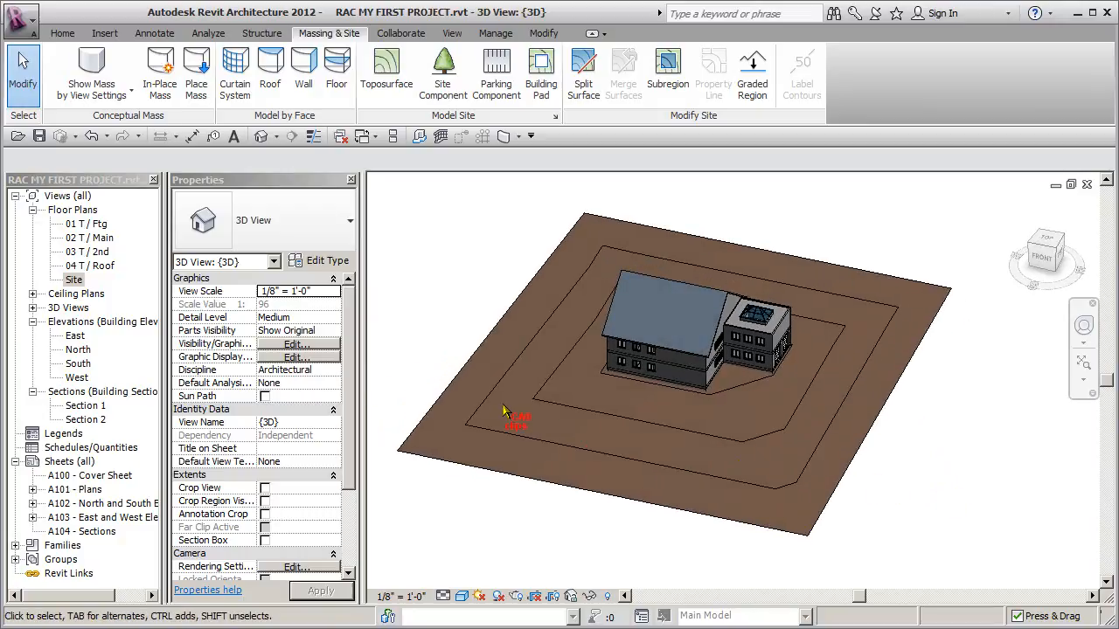
double_click(75, 280)
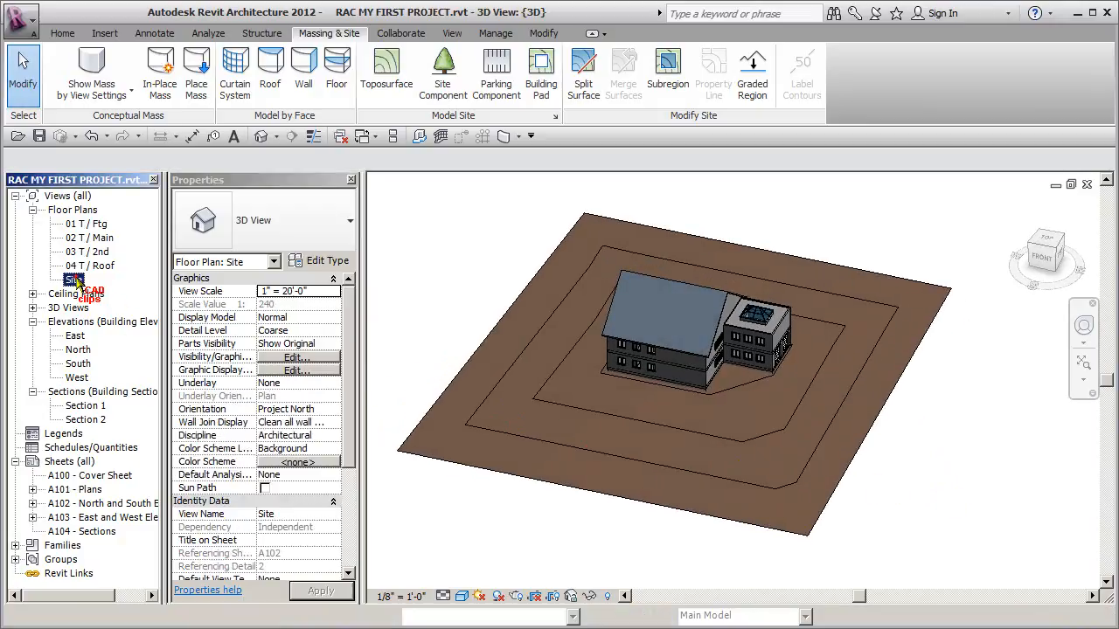
scroll(778, 499, down, 2)
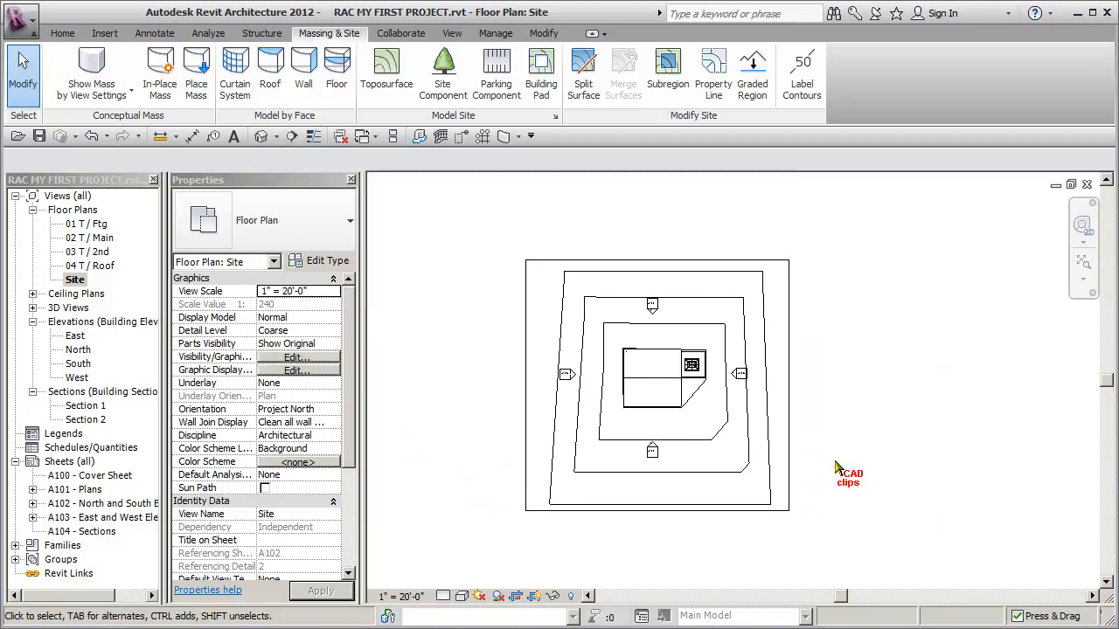
Display the Site floor plan in the Shaded with Edges visual style.
click(788, 424)
click(848, 445)
key(s)
key(d)
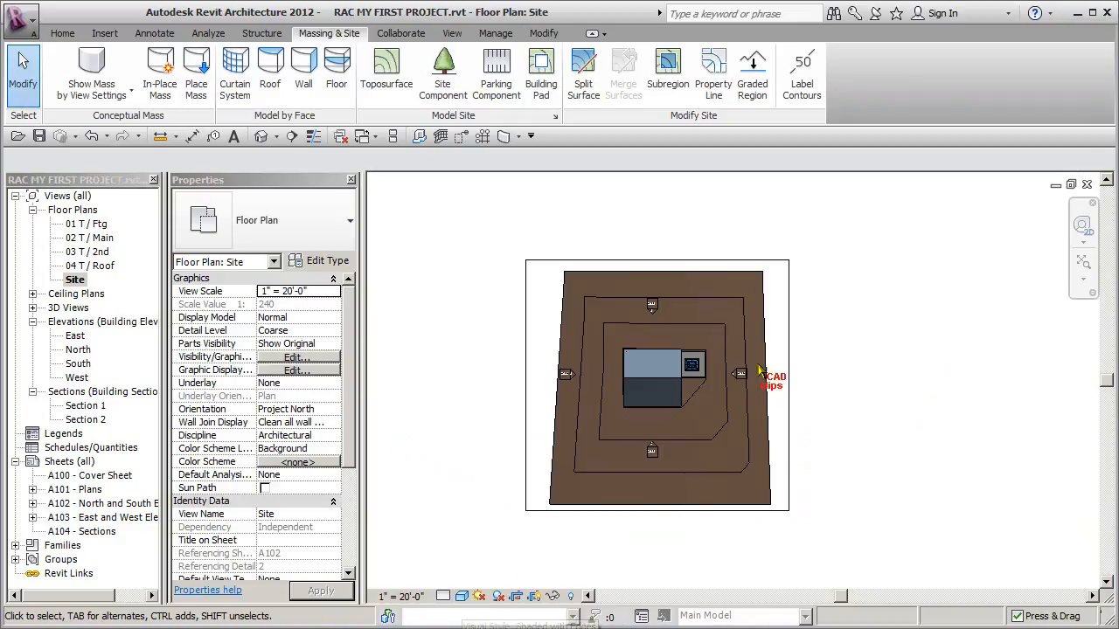
Tighten the Site plan's crop region on all four sides around the building and the surrounding toposurface.
click(788, 354)
drag(789, 385, 741, 386)
drag(524, 385, 577, 386)
drag(660, 262, 660, 283)
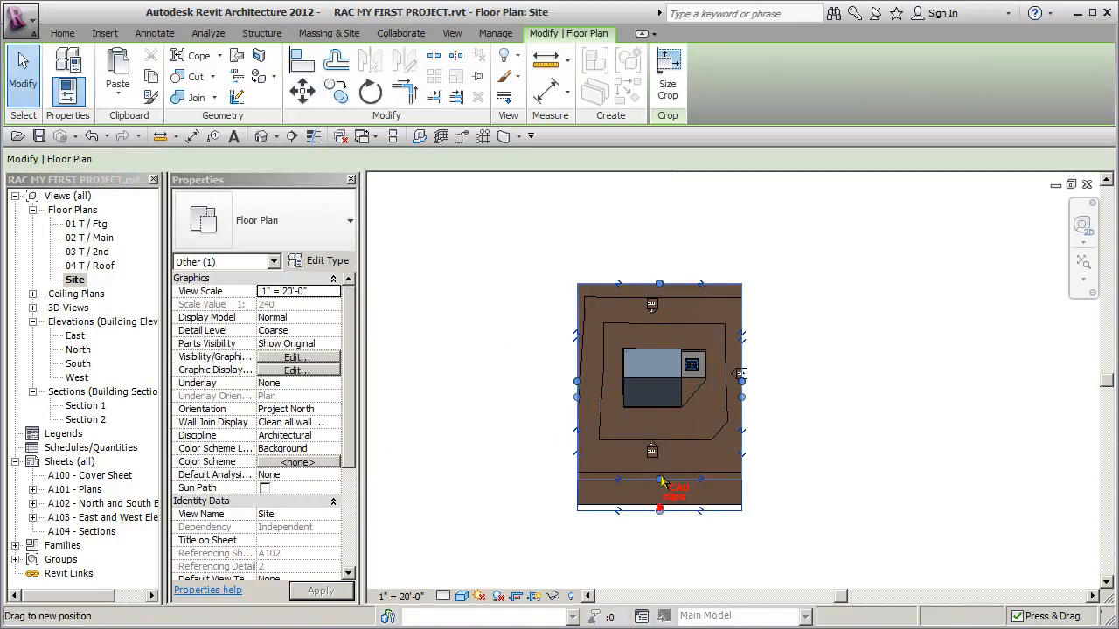
click(807, 411)
Hide the whole elevation marker category in the Site plan, using the north elevation marker.
scroll(771, 408, up, 2)
middle_drag(771, 402, 809, 428)
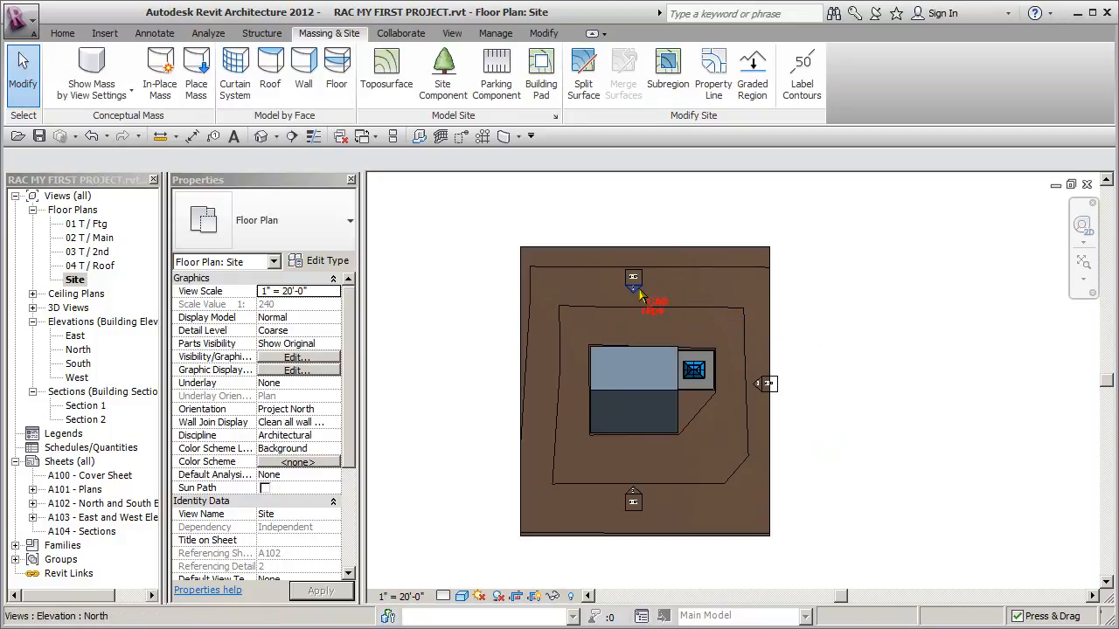
click(639, 295)
click(507, 56)
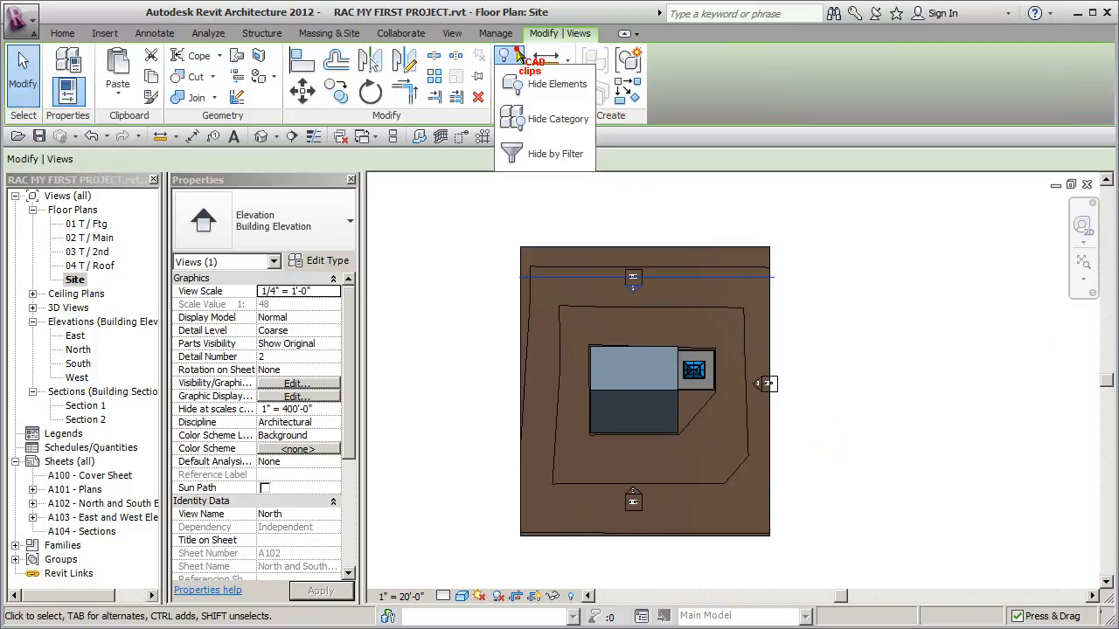
click(564, 119)
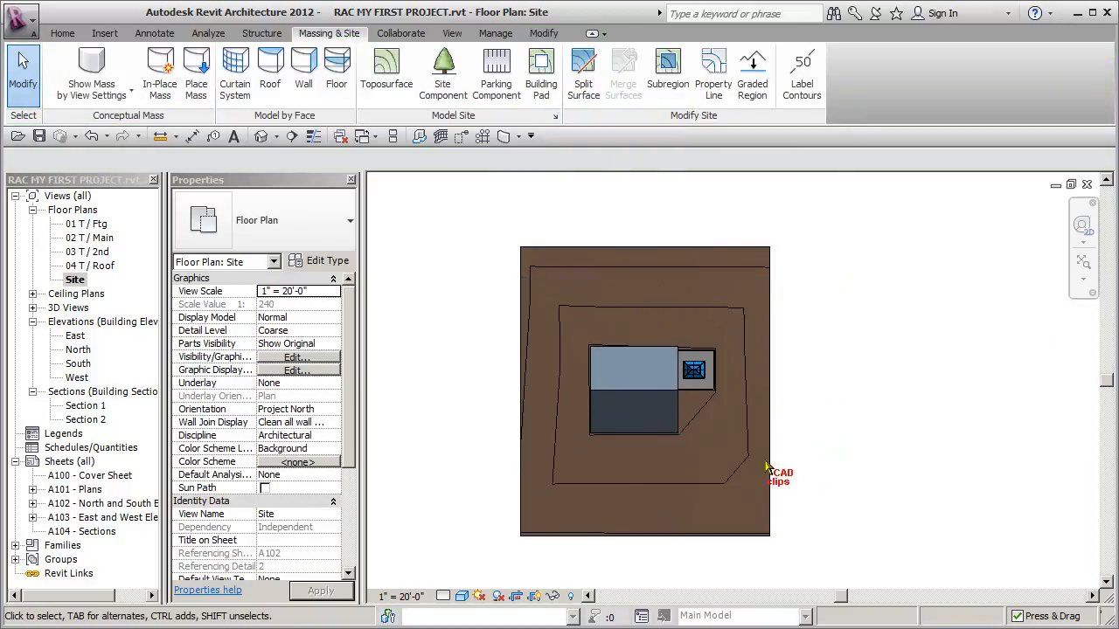
Set the Site plan's view scale to 1/16" = 1'-0".
scroll(793, 464, up, 2)
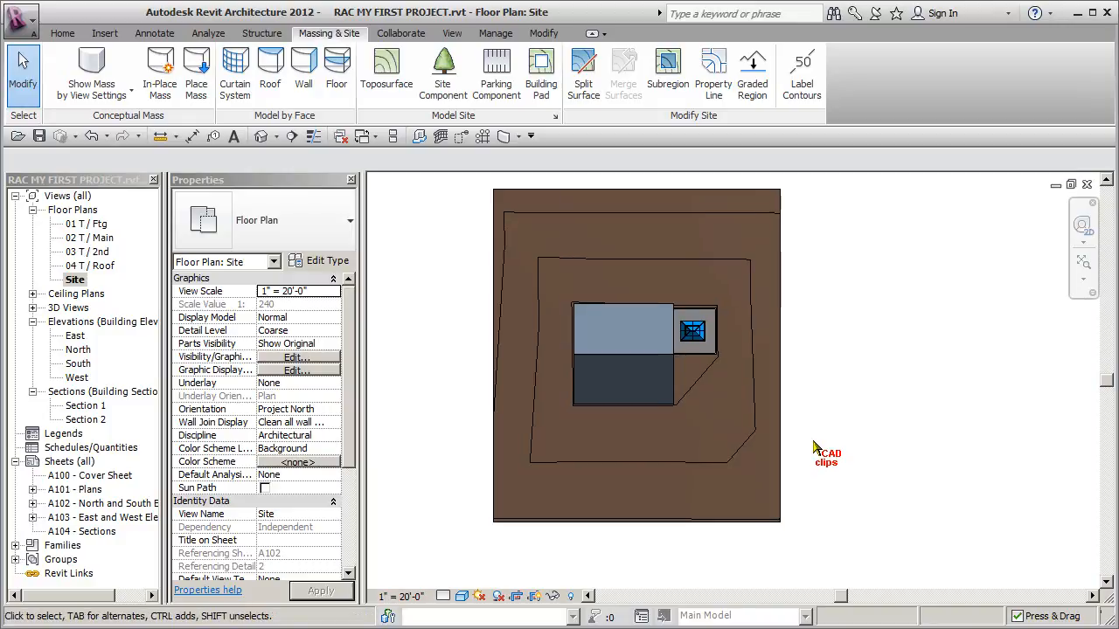
click(435, 596)
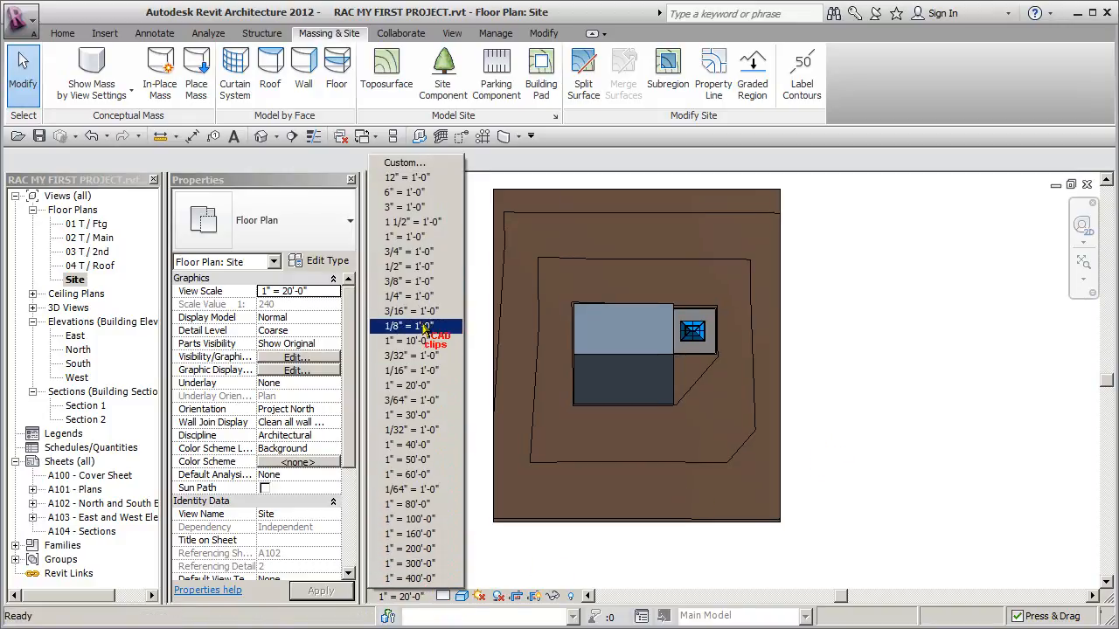
click(418, 373)
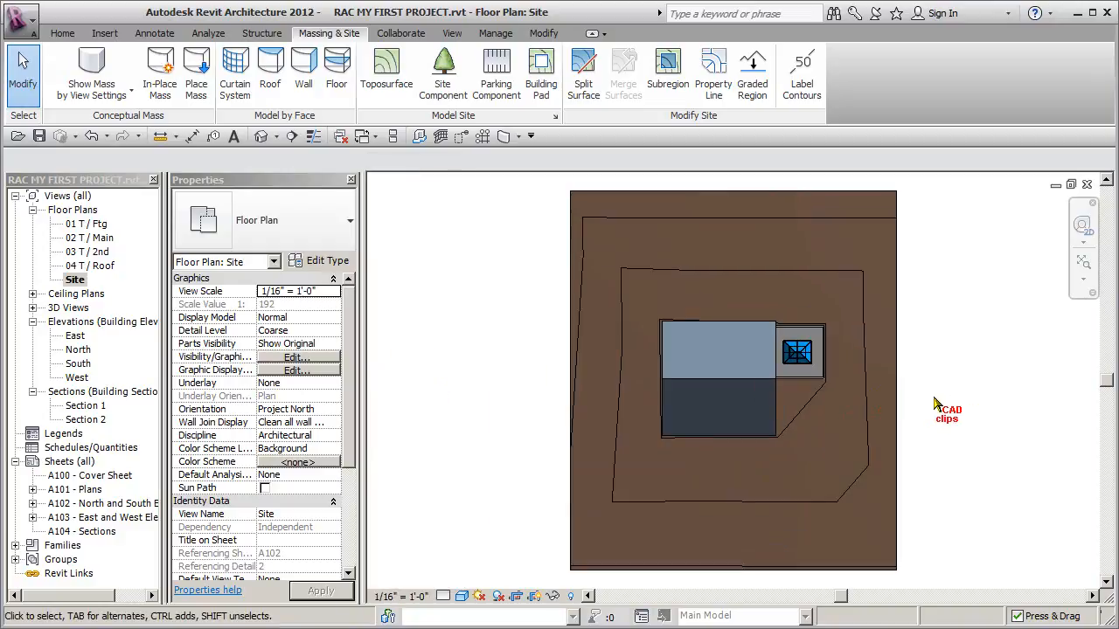
Trim the Site plan's crop region further, pulling its west and north edges in toward the building and adjusting the south edge.
scroll(953, 399, down, 2)
middle_drag(954, 400, 851, 404)
mouse_move(804, 400)
mouse_down()
mouse_move(809, 384)
mouse_move(791, 385)
mouse_up()
drag(678, 535, 669, 516)
drag(566, 378, 575, 381)
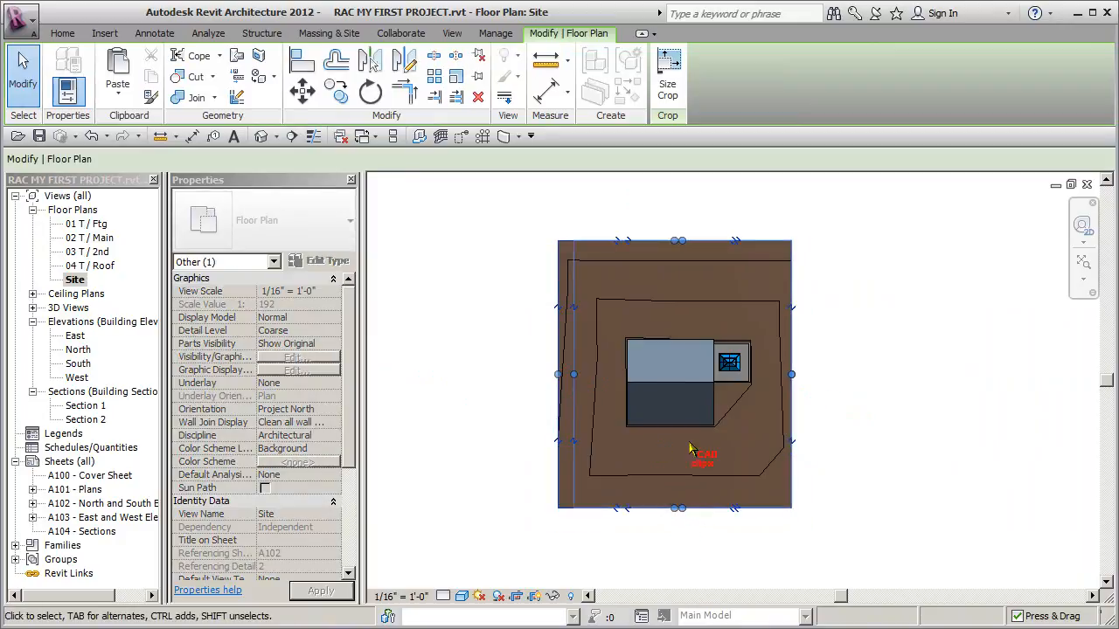
drag(682, 243, 682, 266)
drag(682, 516, 682, 525)
click(836, 530)
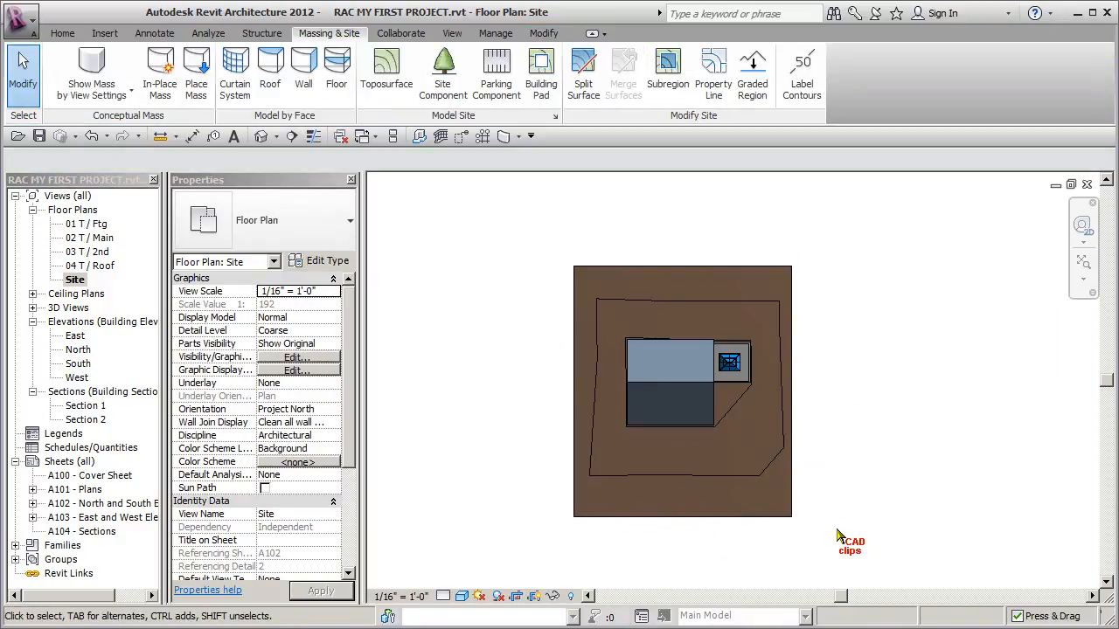
Open sheet A101 - Plans and place the Site plan in the empty area right of the lower floor plan.
double_click(92, 490)
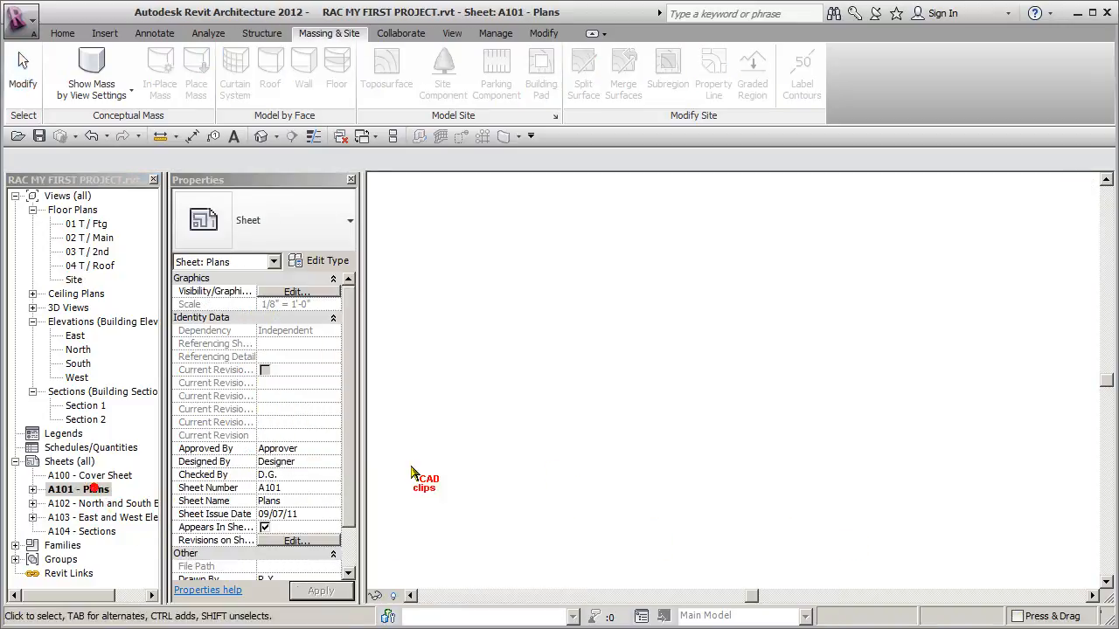
click(75, 280)
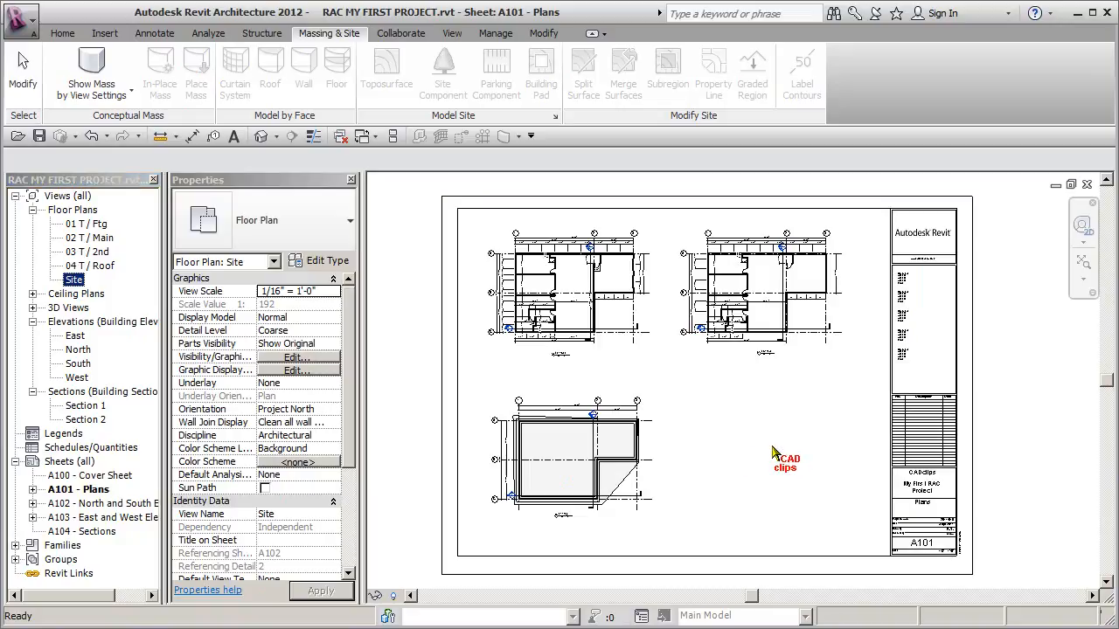
click(777, 456)
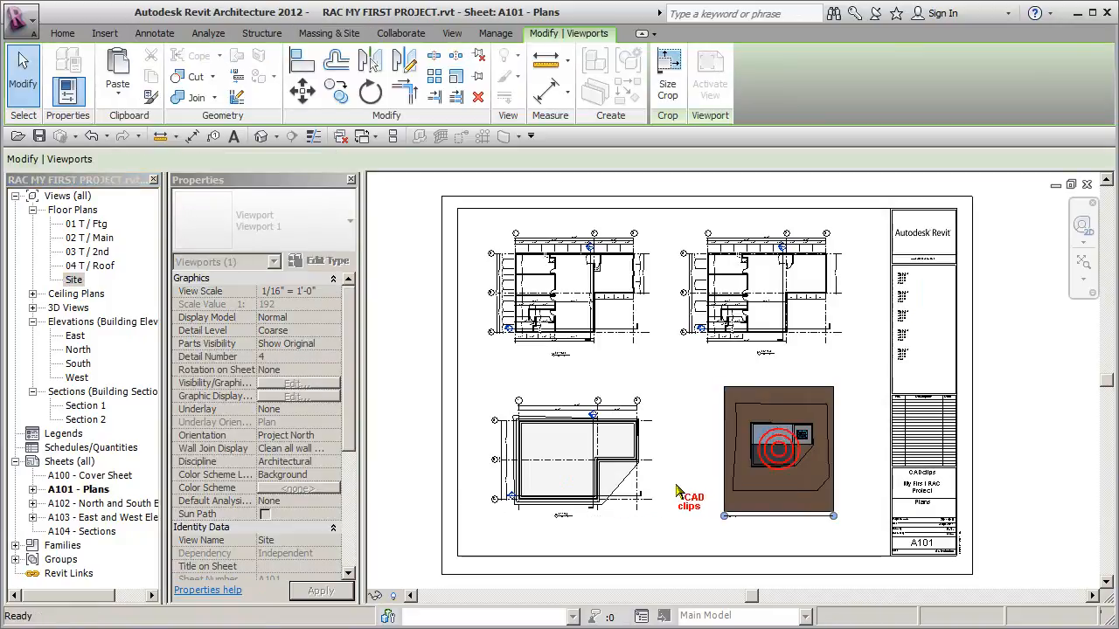
click(852, 480)
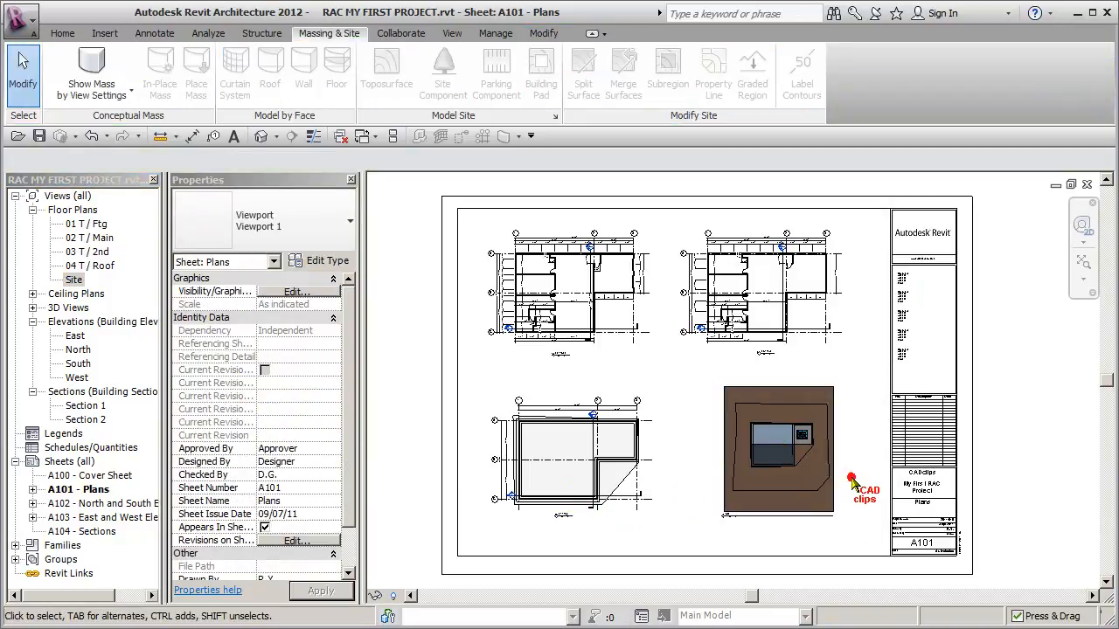
Shorten the Site viewport's title line and centre the title beneath the view.
click(808, 462)
drag(747, 517, 781, 524)
click(732, 529)
click(861, 472)
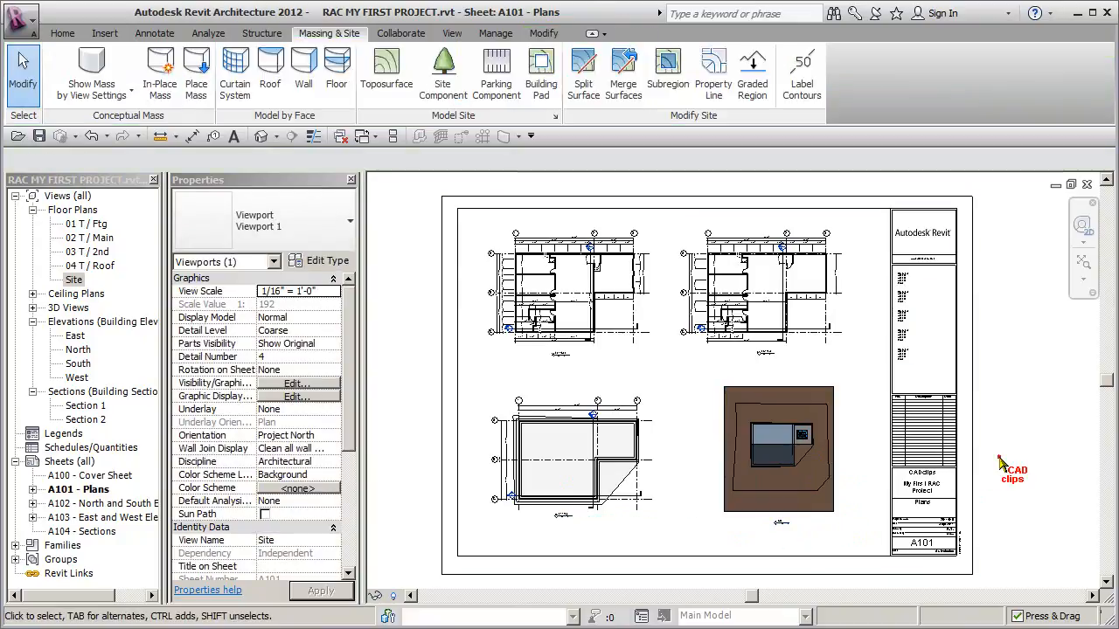
Try a view scale of 3/32" = 1'-0" on the Site viewport.
click(832, 470)
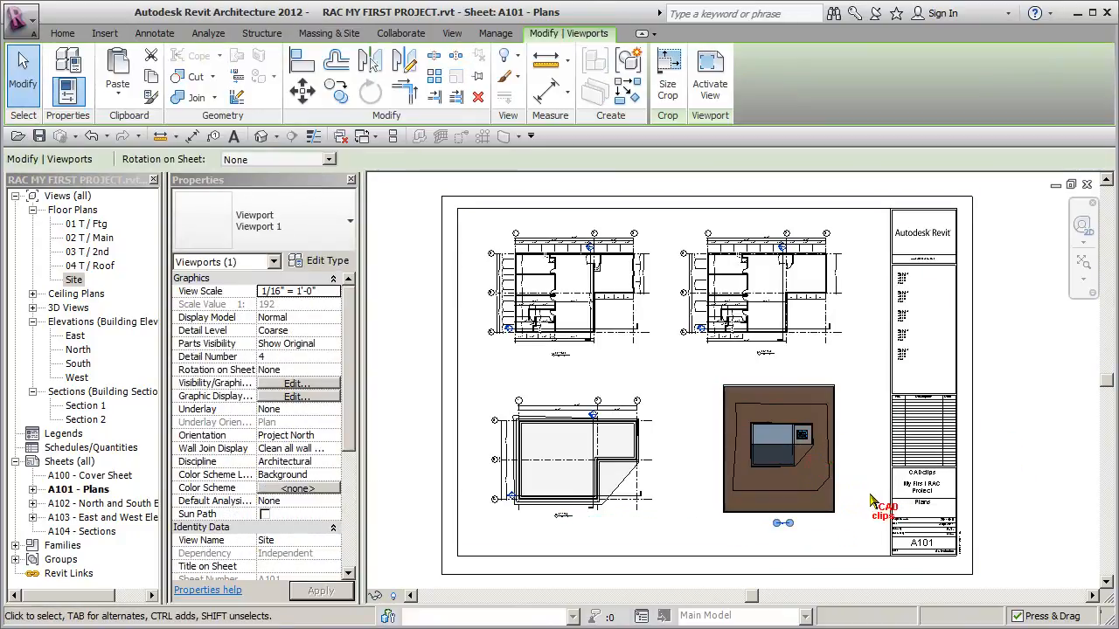
click(333, 291)
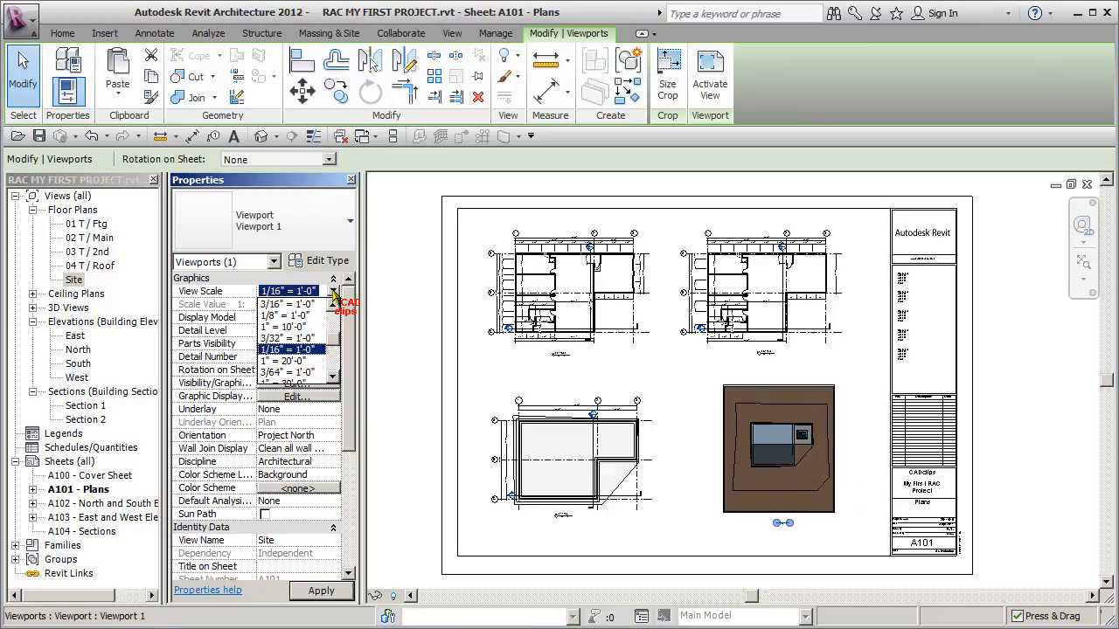
click(290, 338)
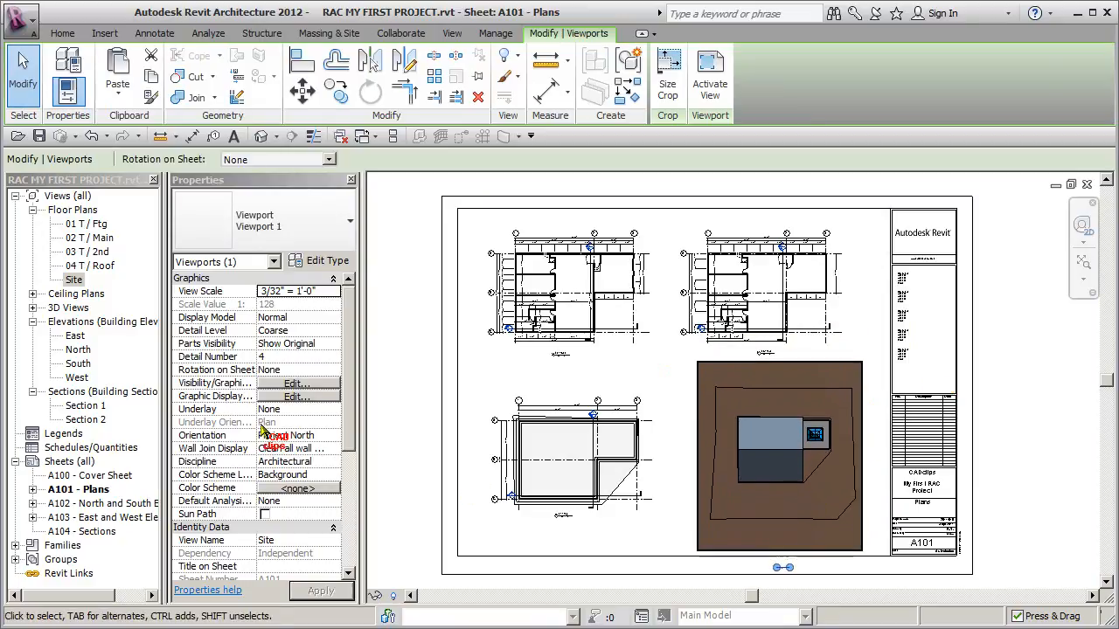
Return the Site viewport's view scale to 1/16" = 1'-0" and deselect the viewport.
click(333, 291)
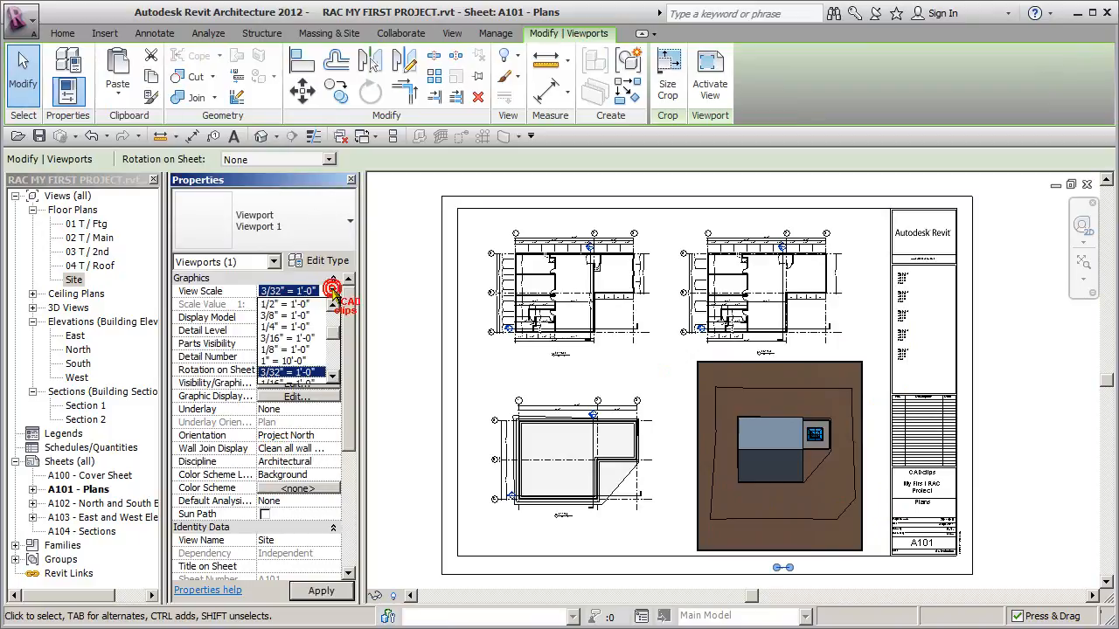
click(332, 378)
click(302, 373)
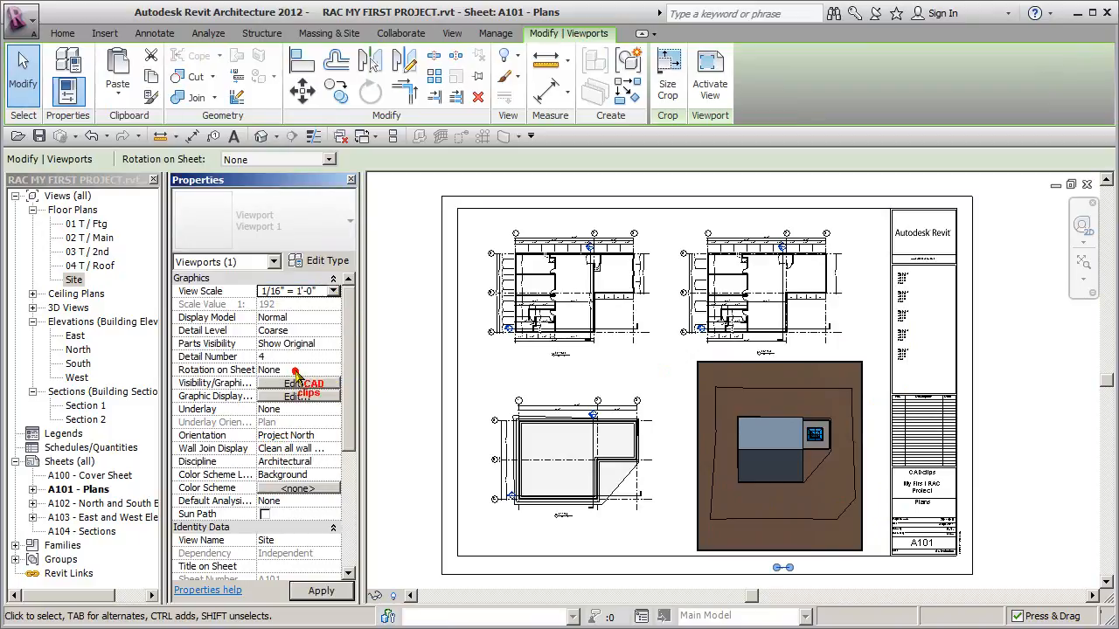
drag(774, 495, 812, 448)
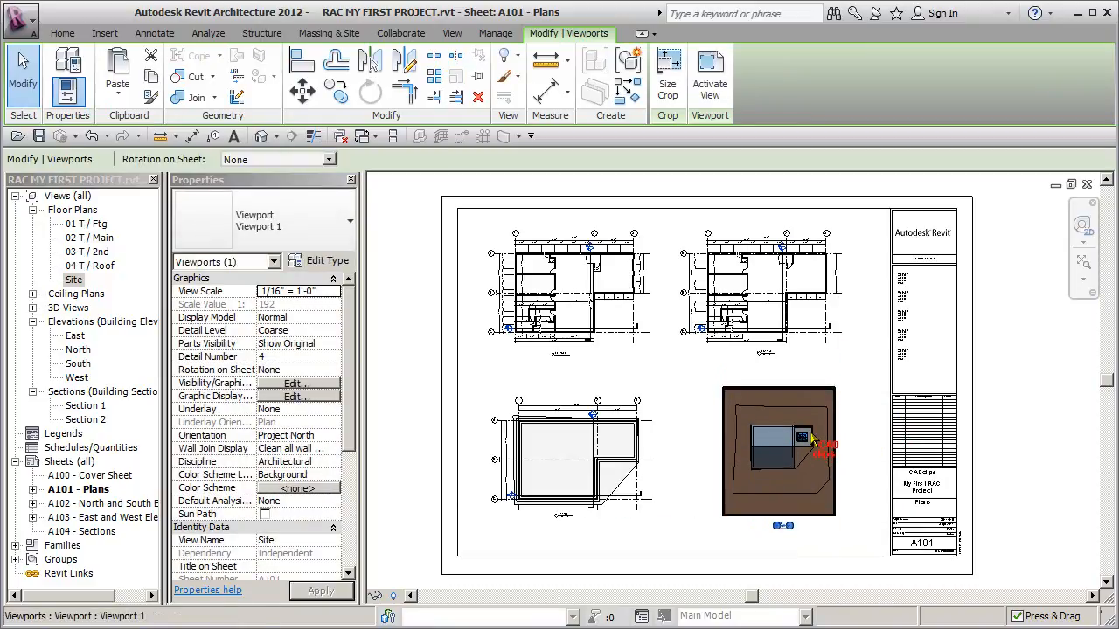
click(1017, 474)
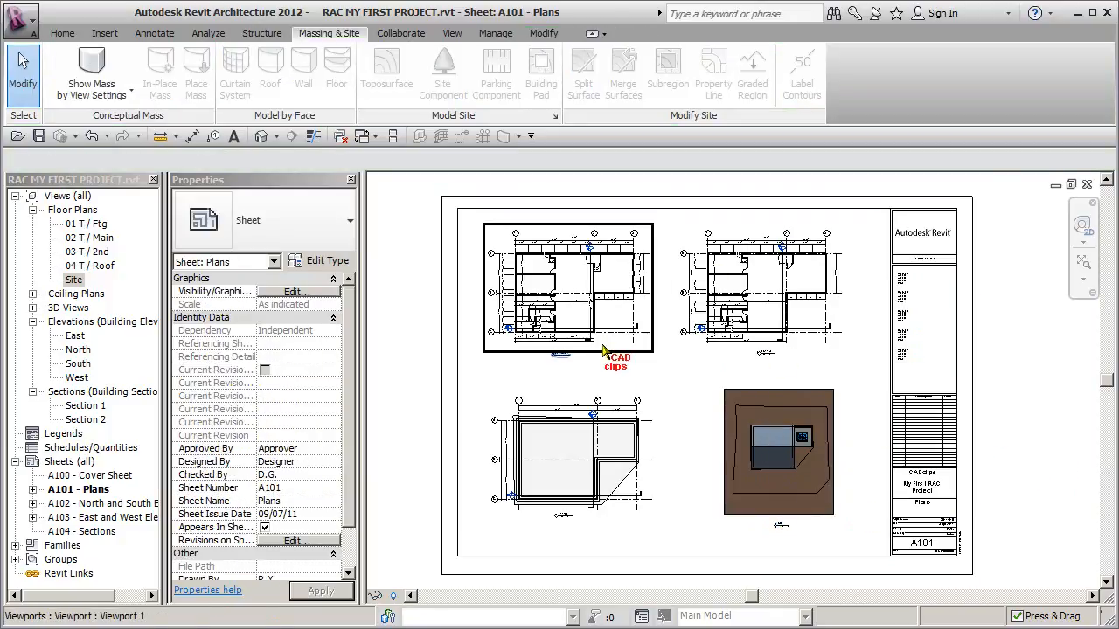
Open the default 3D view and examine the building on the toposurface up close.
click(260, 136)
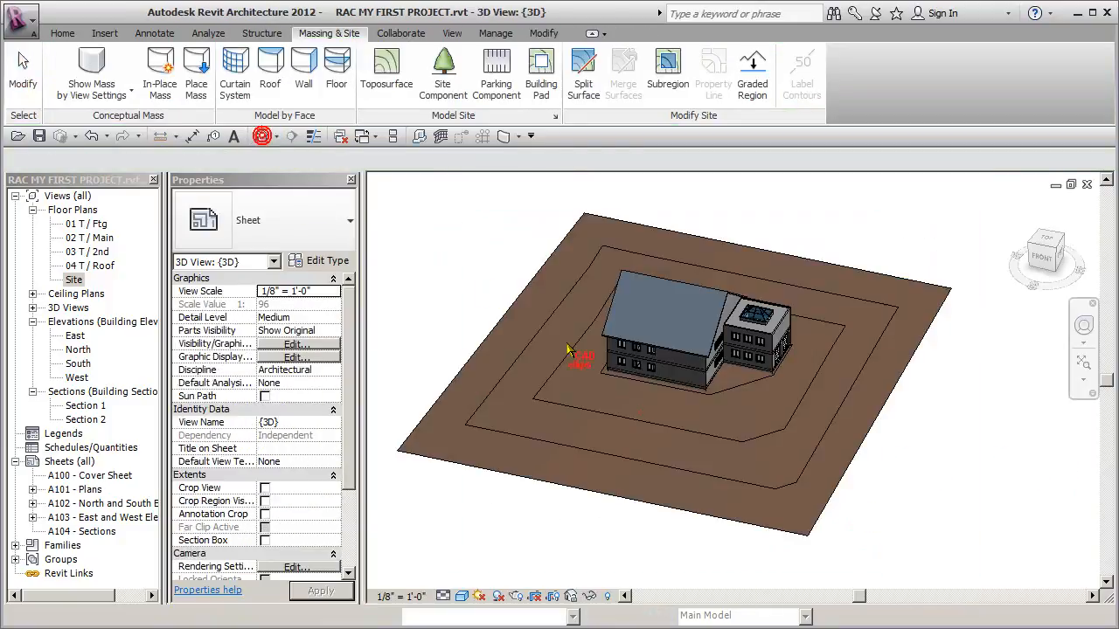
middle_drag(814, 483, 872, 504)
scroll(765, 437, up, 2)
middle_drag(764, 438, 777, 486)
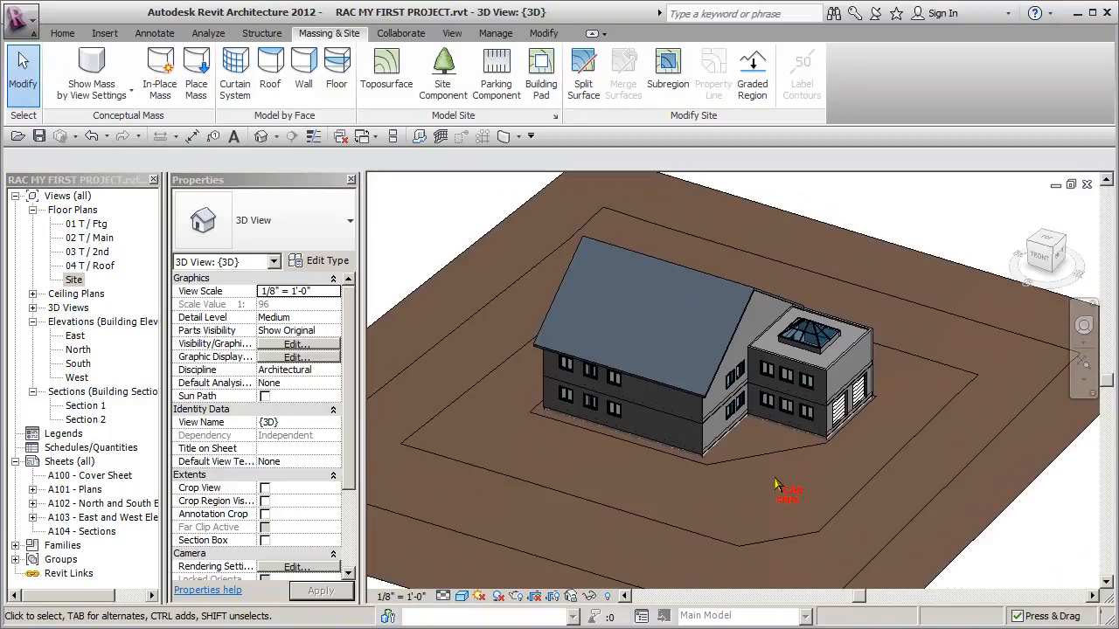